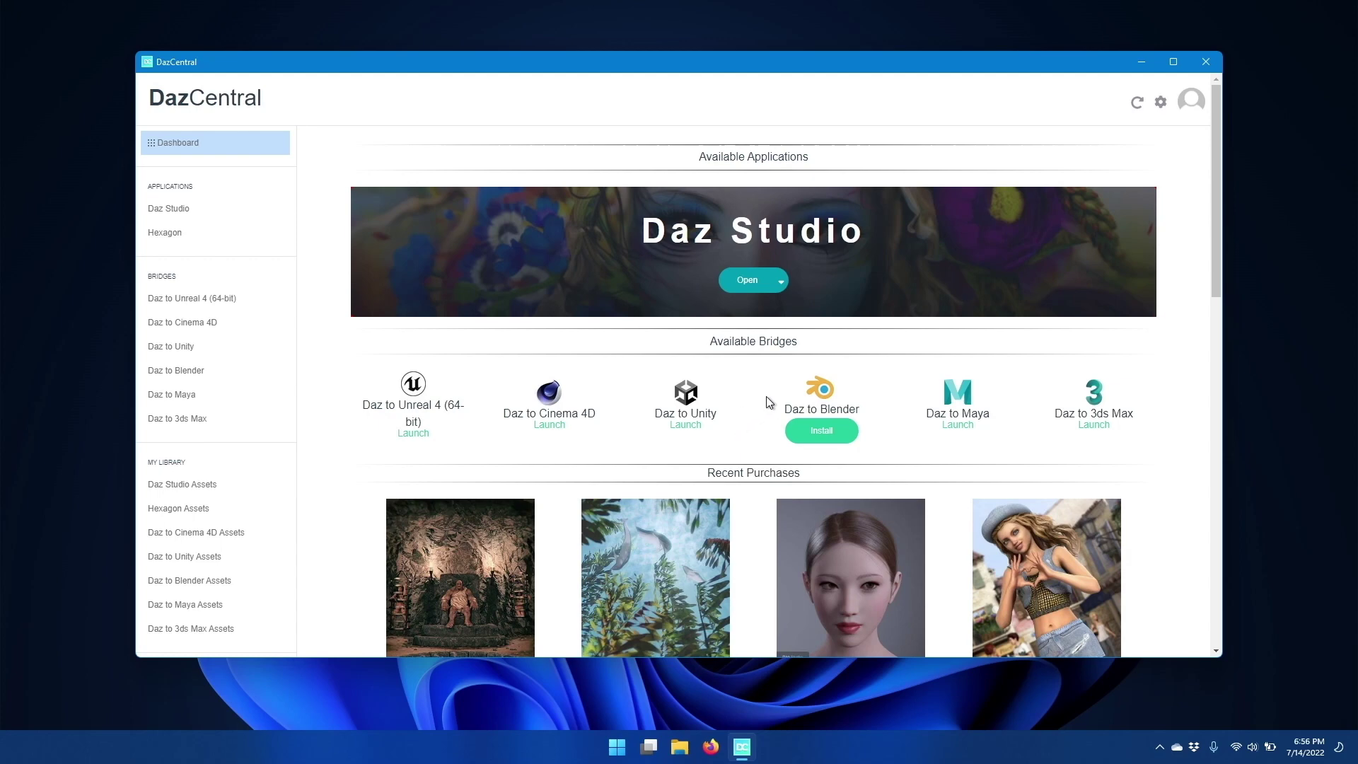
Install the Daz to Blender bridge from DazCentral and launch Daz Studio 4.20 Pro.
click(828, 433)
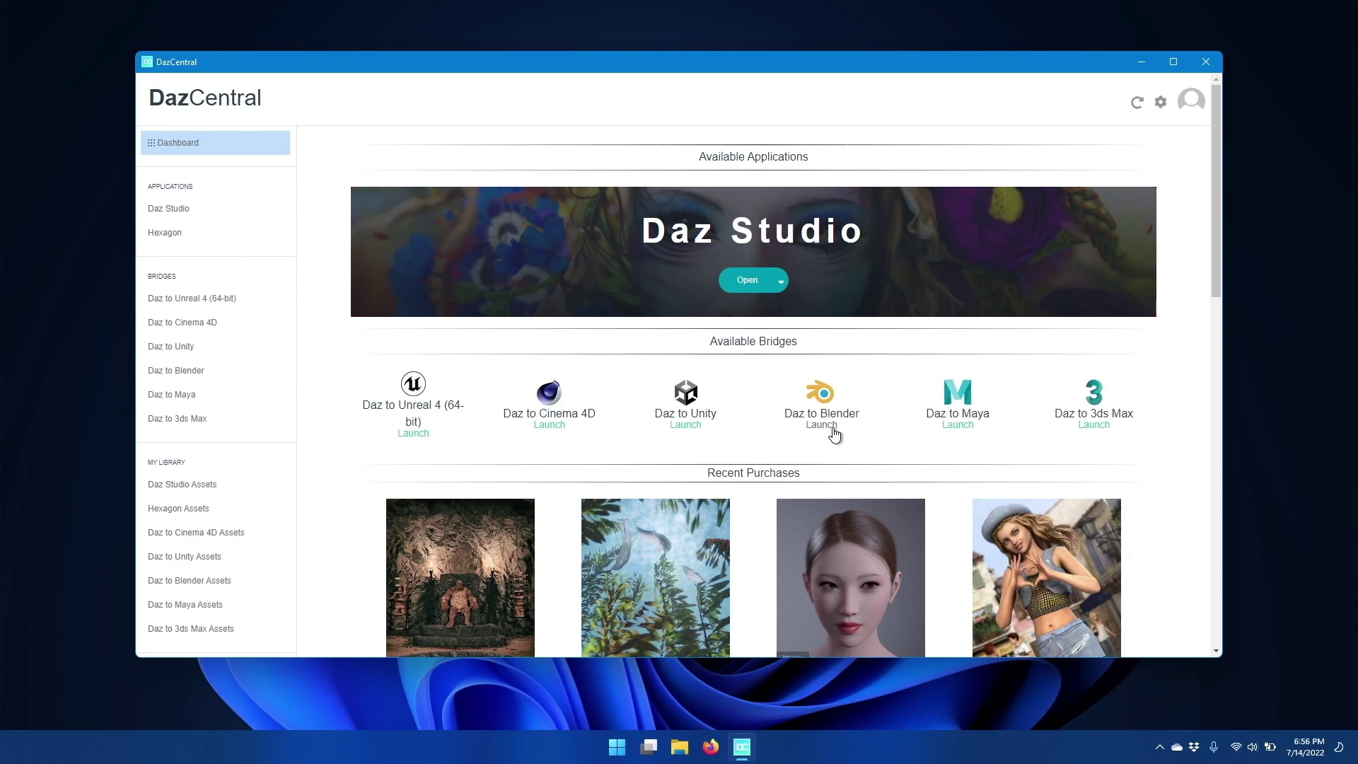
click(748, 281)
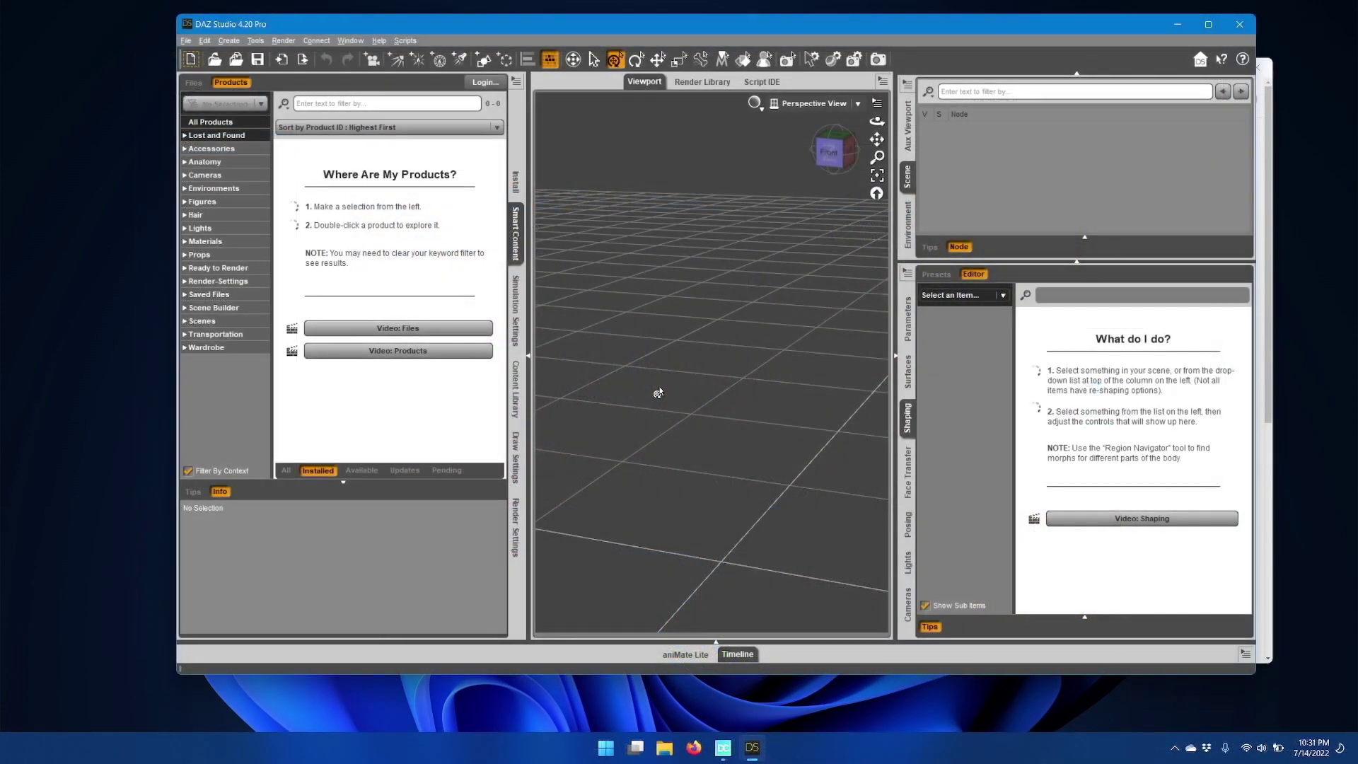
Open the Daz To Blender Bridge 2022.1 dialog from File > Send To.
click(183, 42)
mouse_move(244, 215)
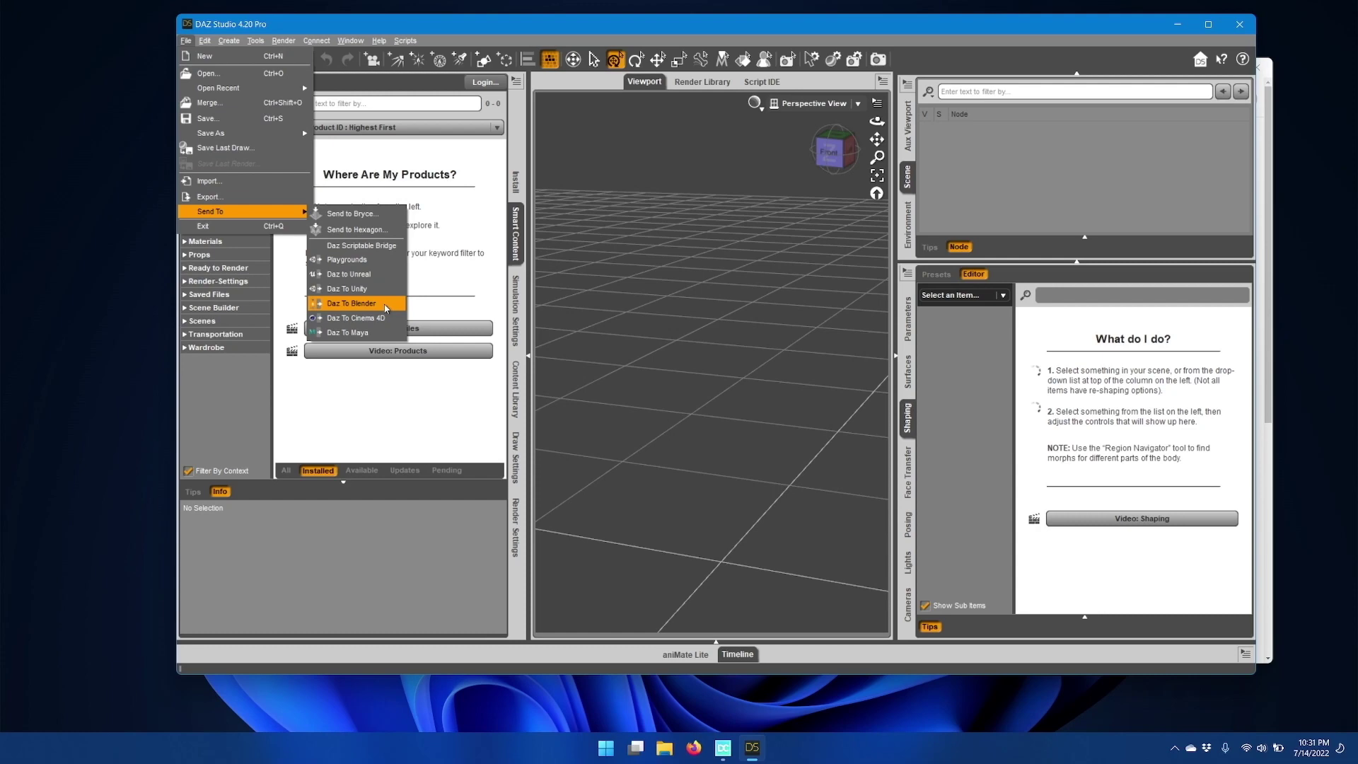
click(386, 306)
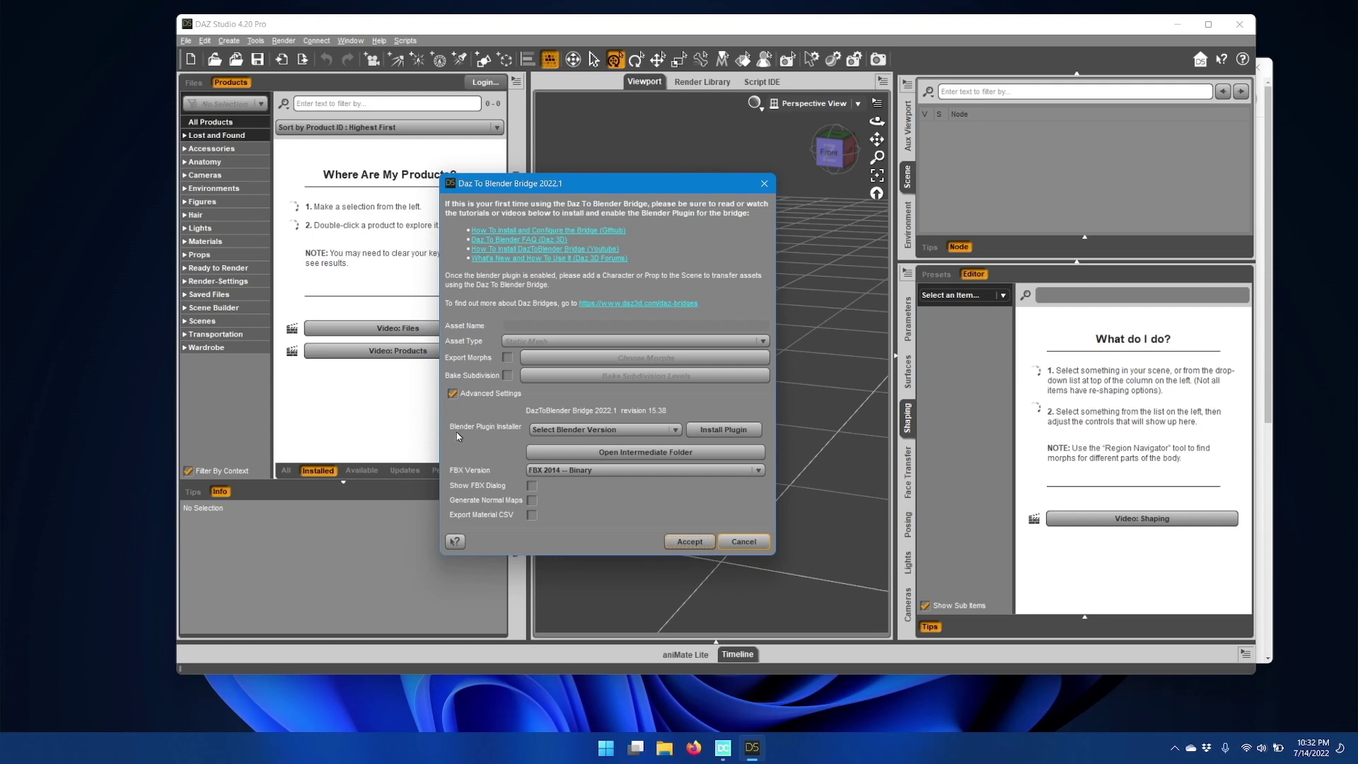
Install the bridge's plugin for Blender 3.2 and acknowledge the success message.
click(548, 433)
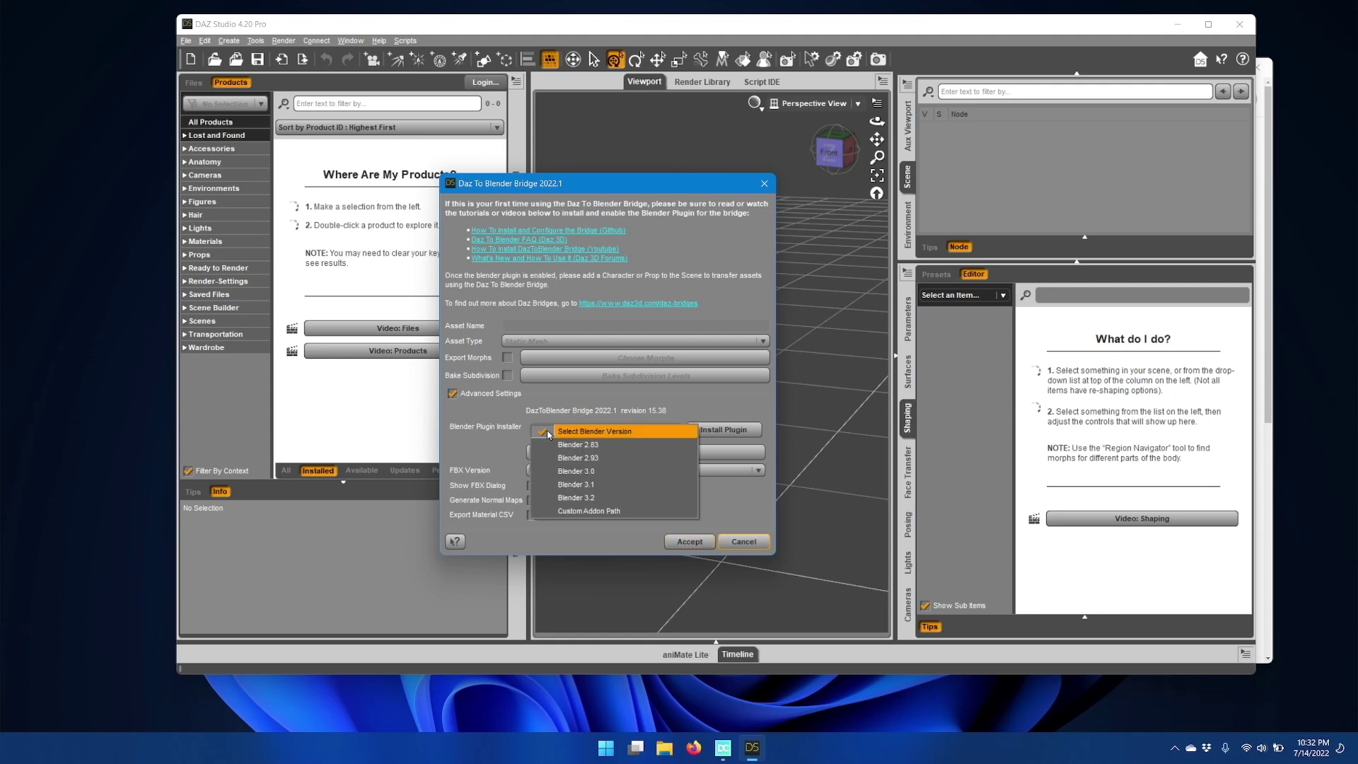
click(605, 499)
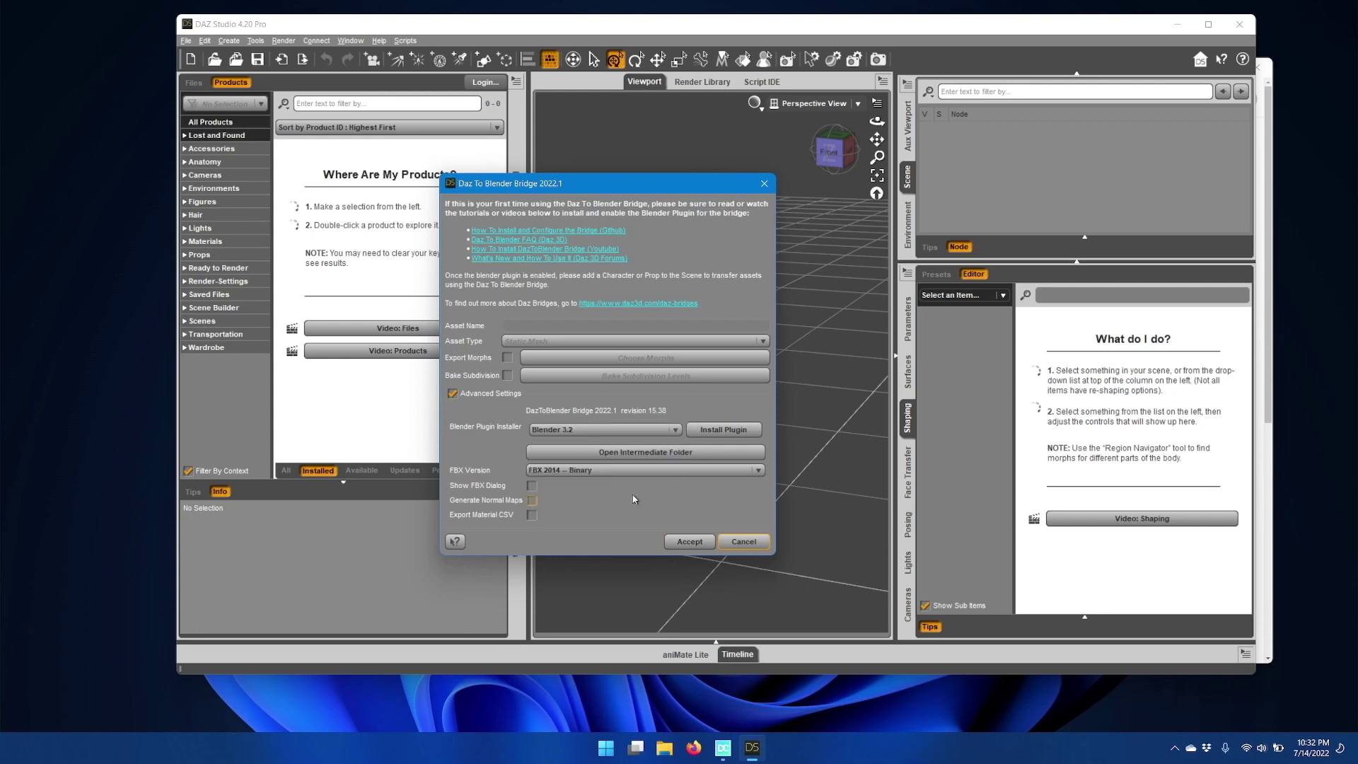
click(702, 431)
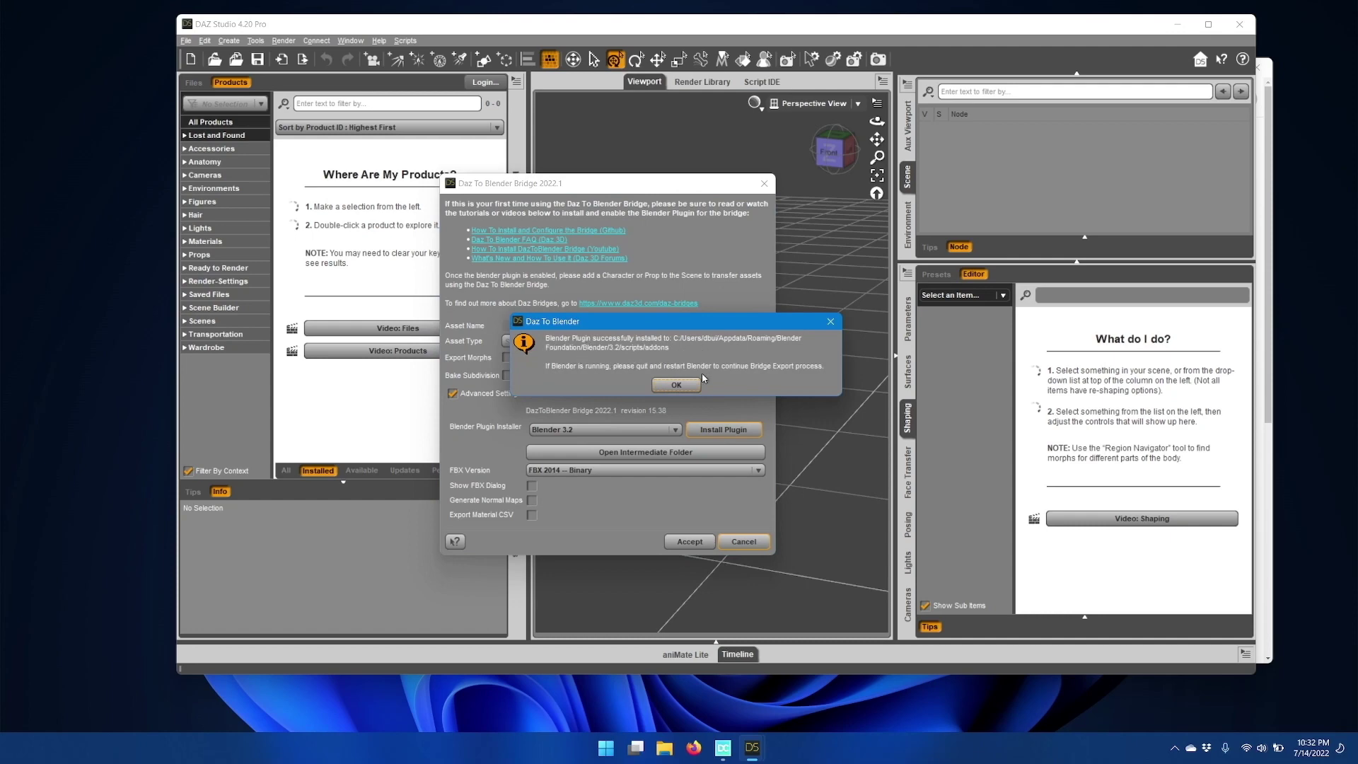
click(677, 385)
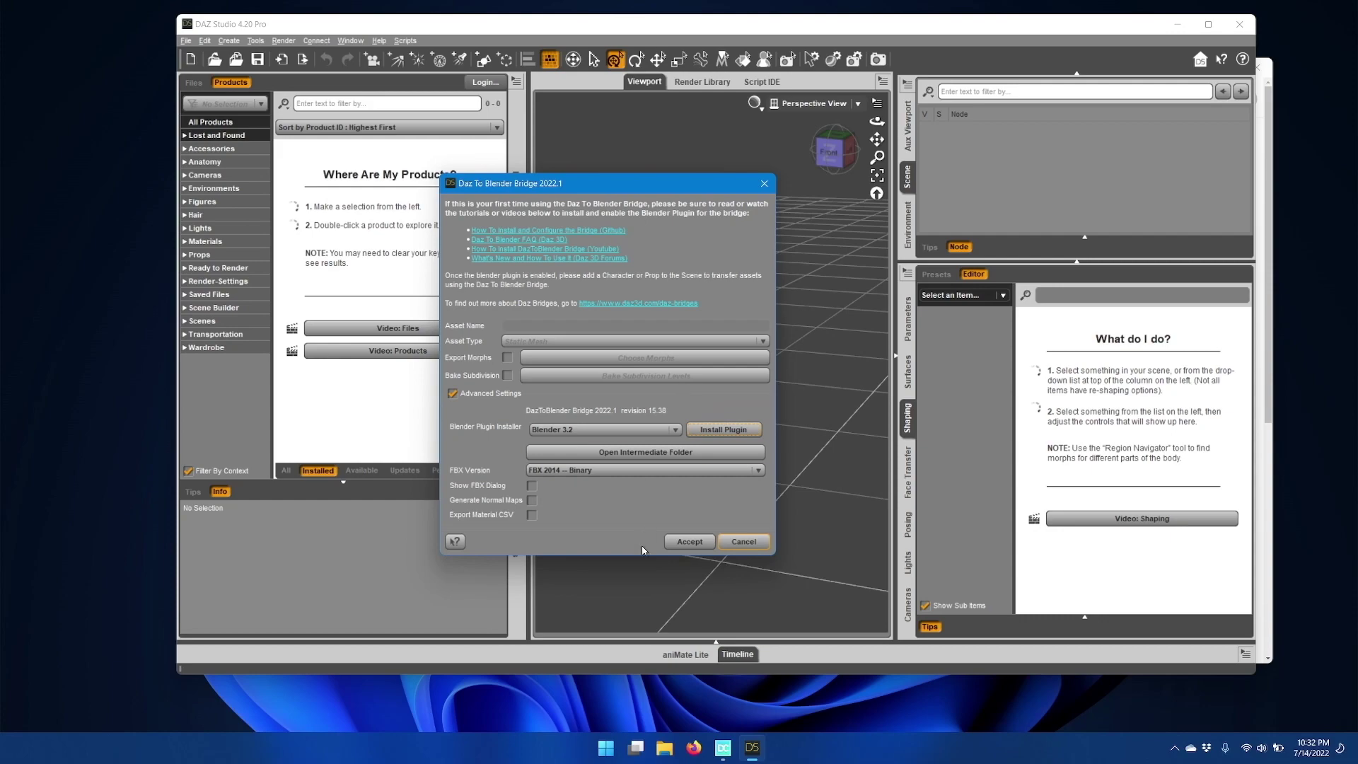
click(606, 747)
Launch Blender 3.2 and open its Preferences on the Add-ons page.
click(600, 409)
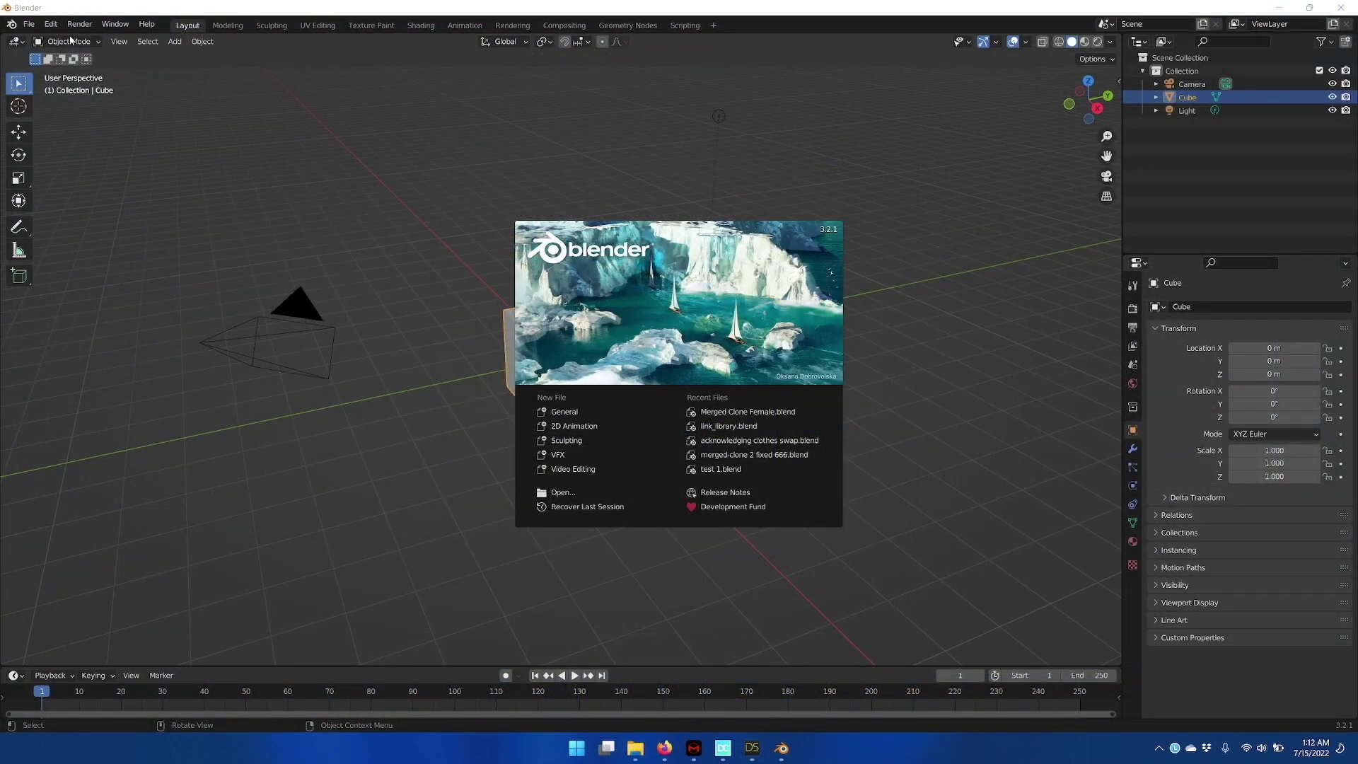
click(51, 24)
click(51, 24)
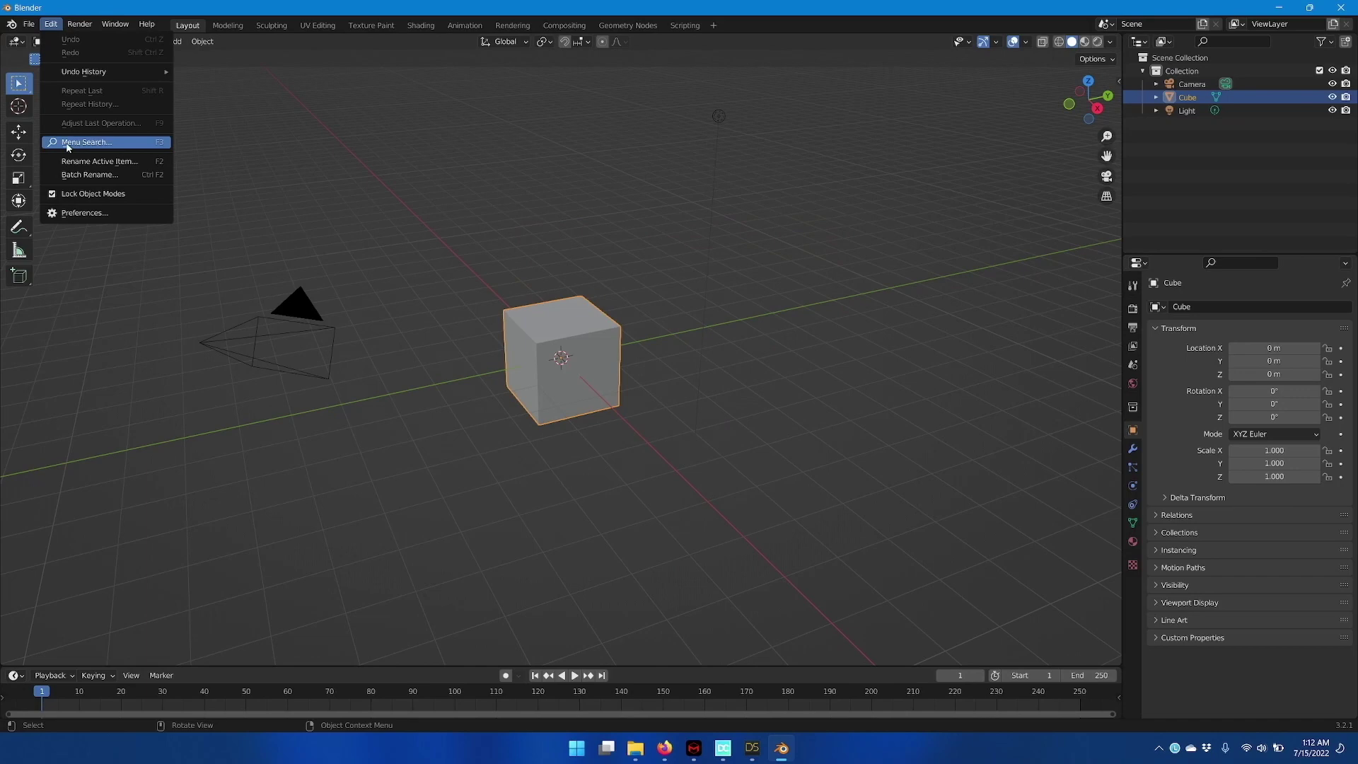
click(103, 211)
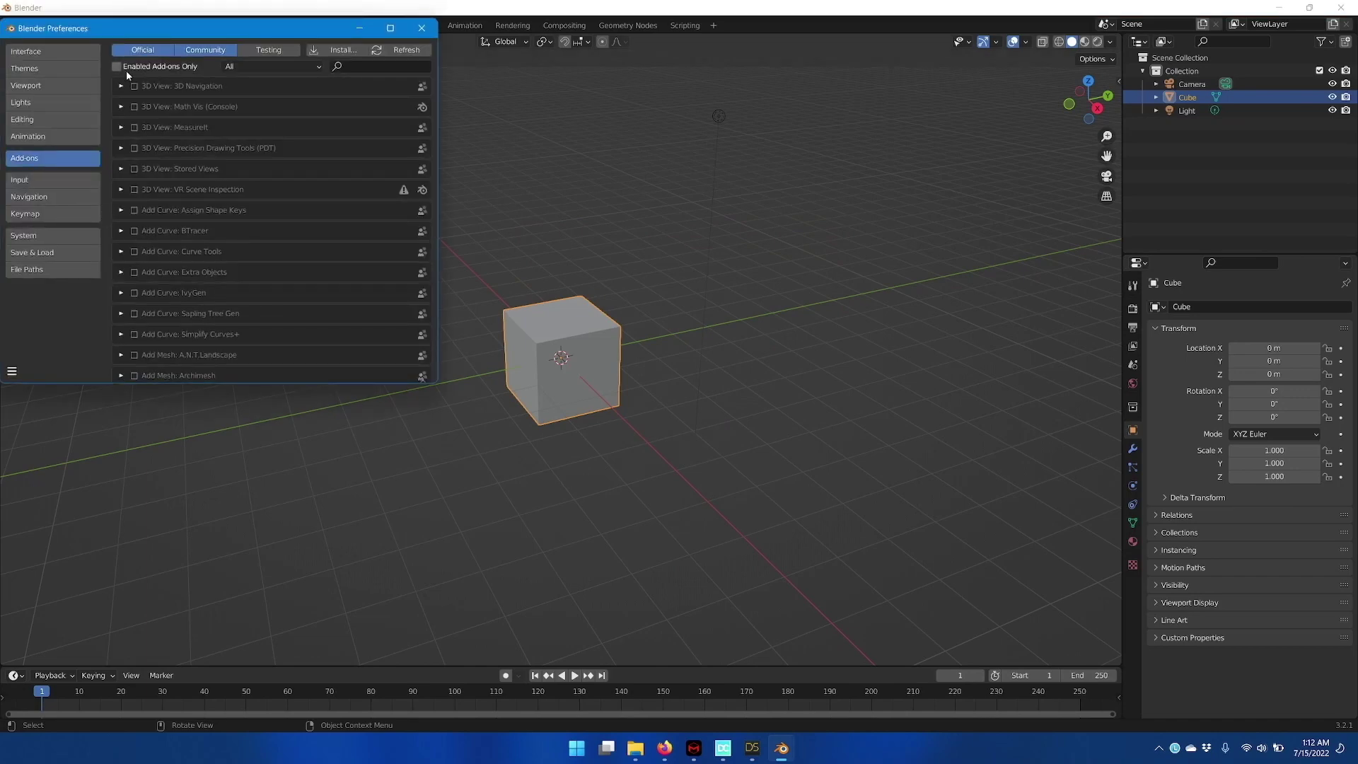
drag(104, 28, 491, 123)
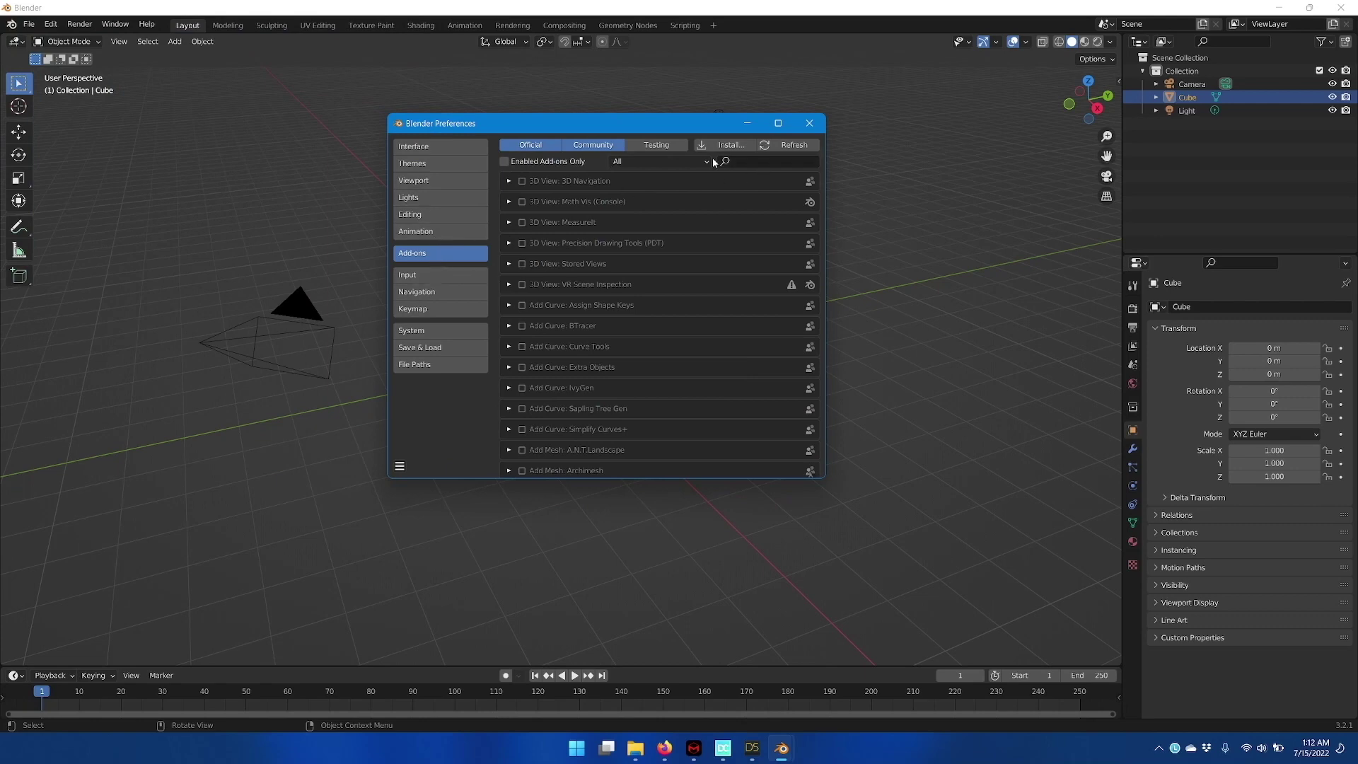
Search add-ons for 'daz', view DazToBlender 2022.1.15.38 details, then return to Daz Studio.
click(747, 162)
text(daz)
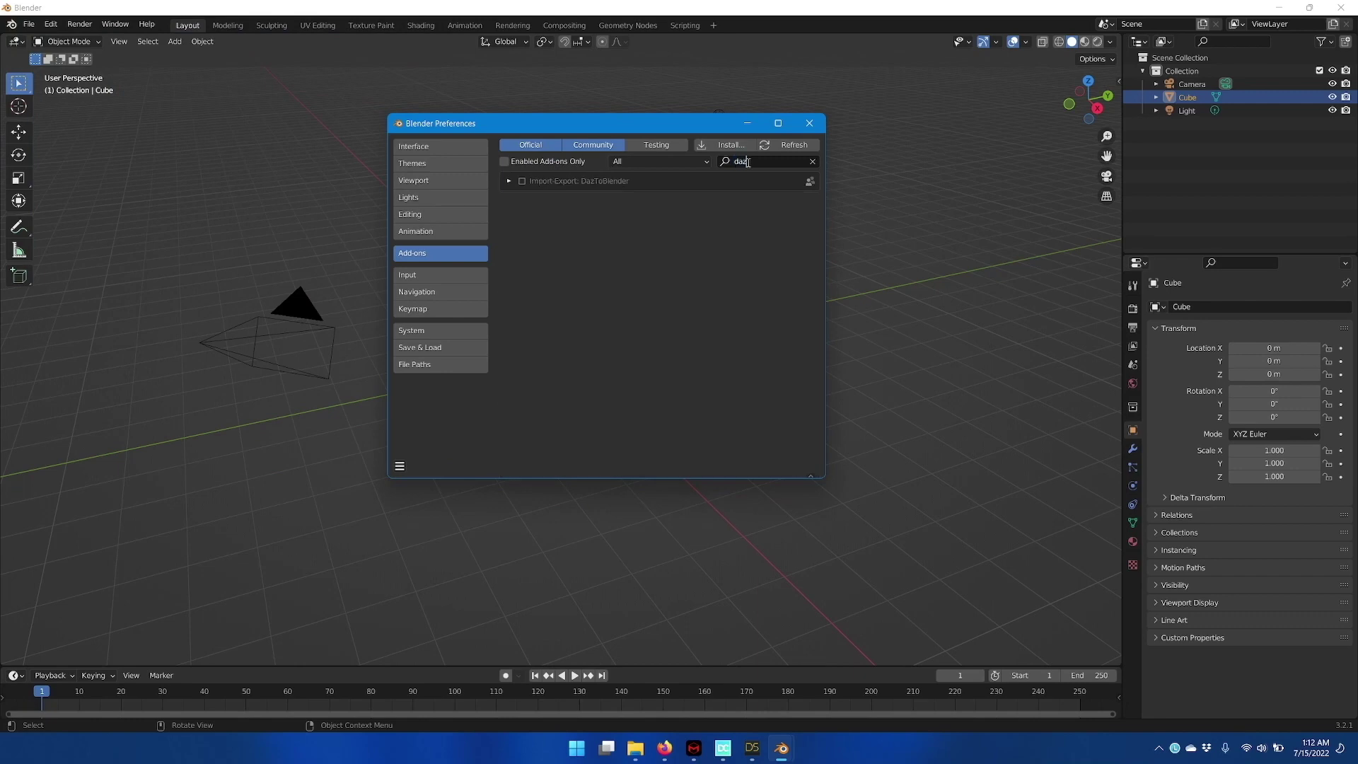
click(509, 181)
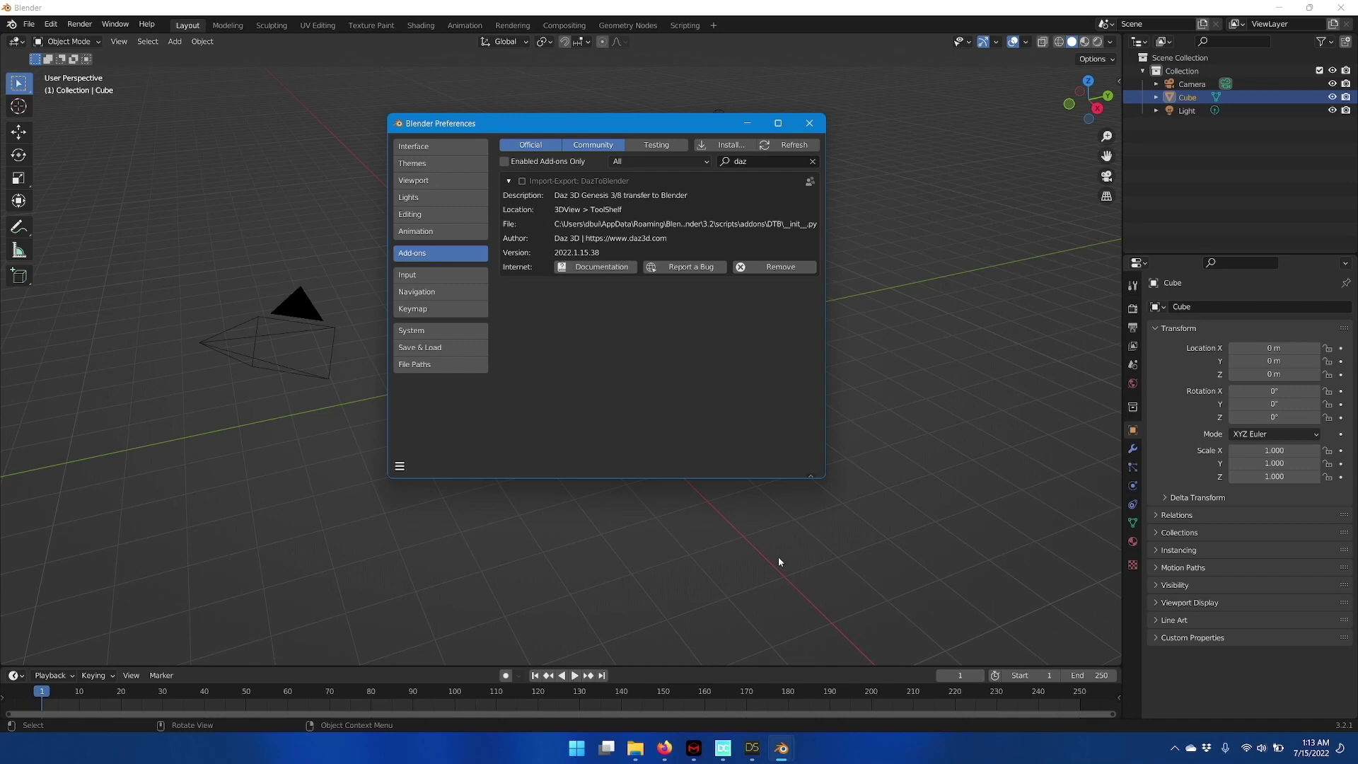
click(753, 752)
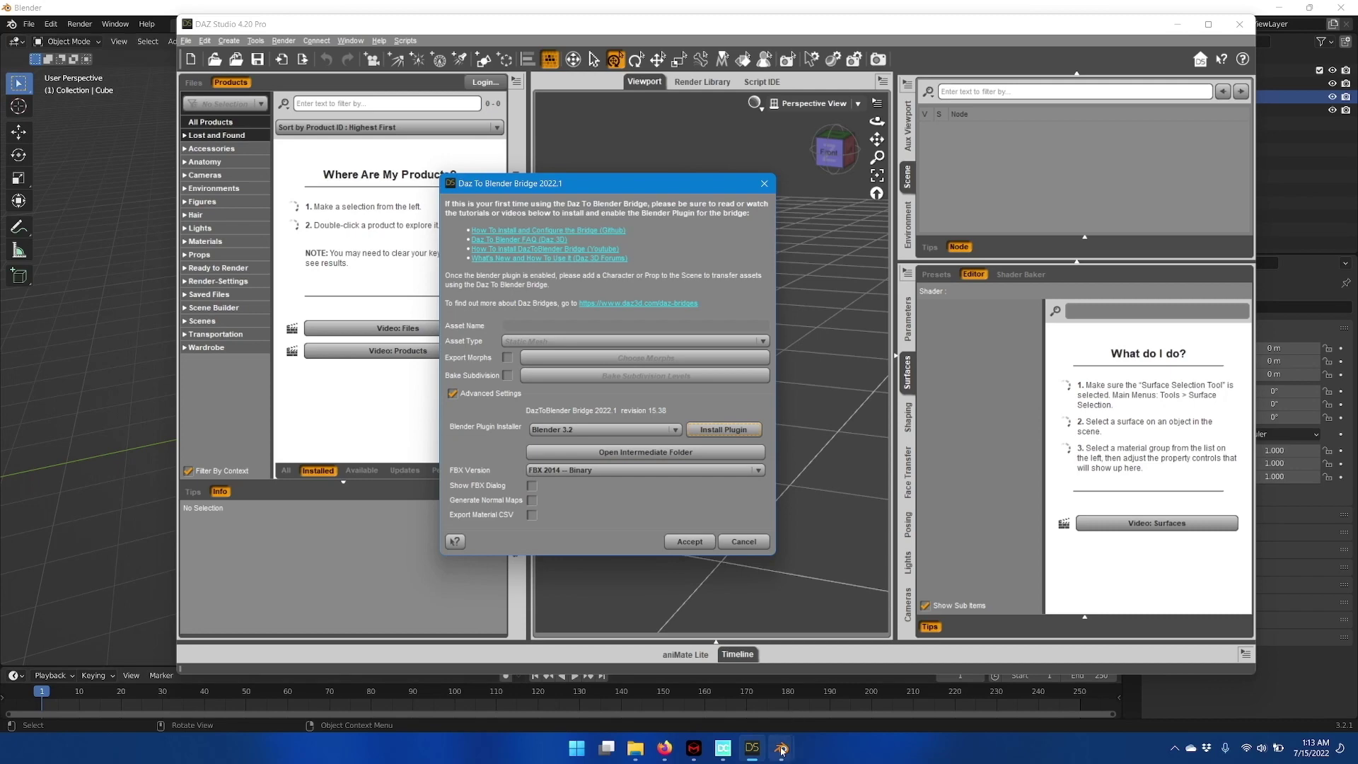
mouse_move(781, 748)
click(875, 710)
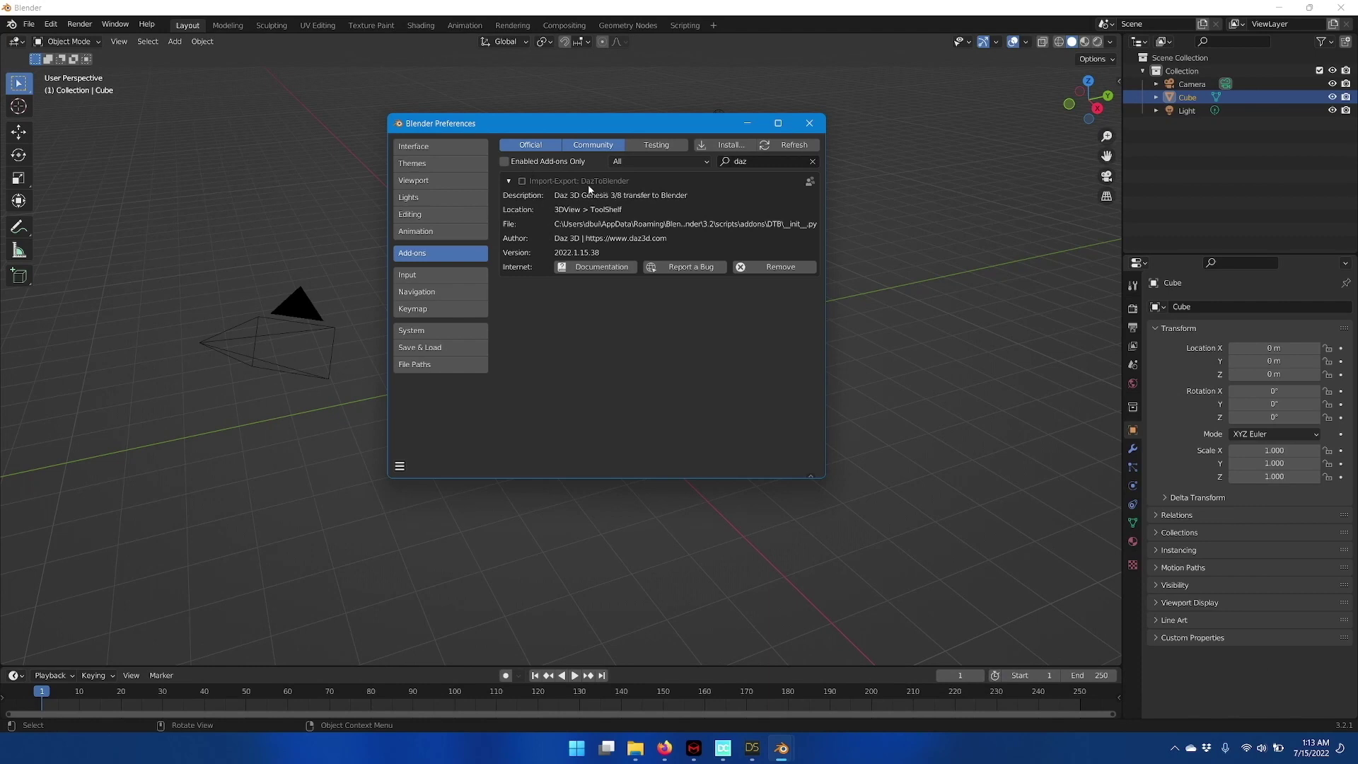
click(522, 182)
click(811, 124)
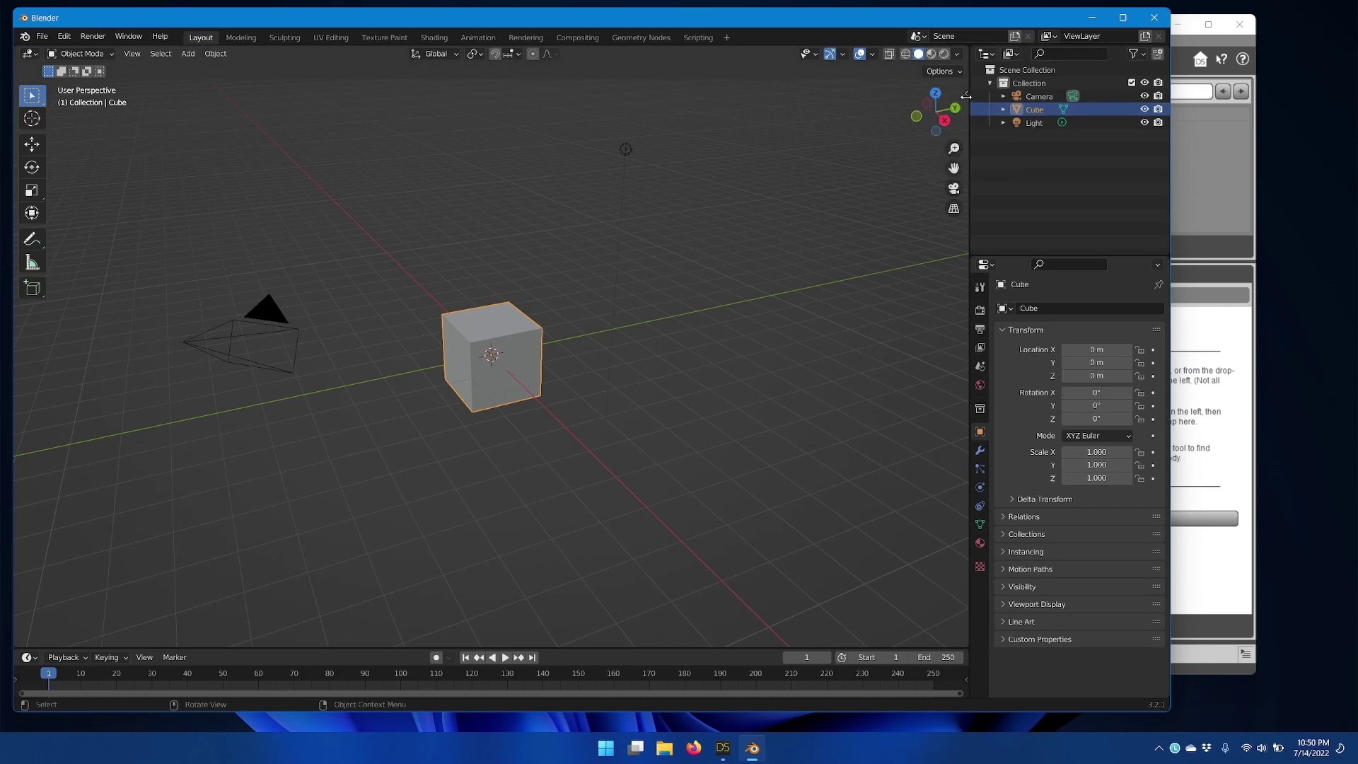
Show the Daz To Blender tab in the 3D viewport's sidebar.
click(966, 96)
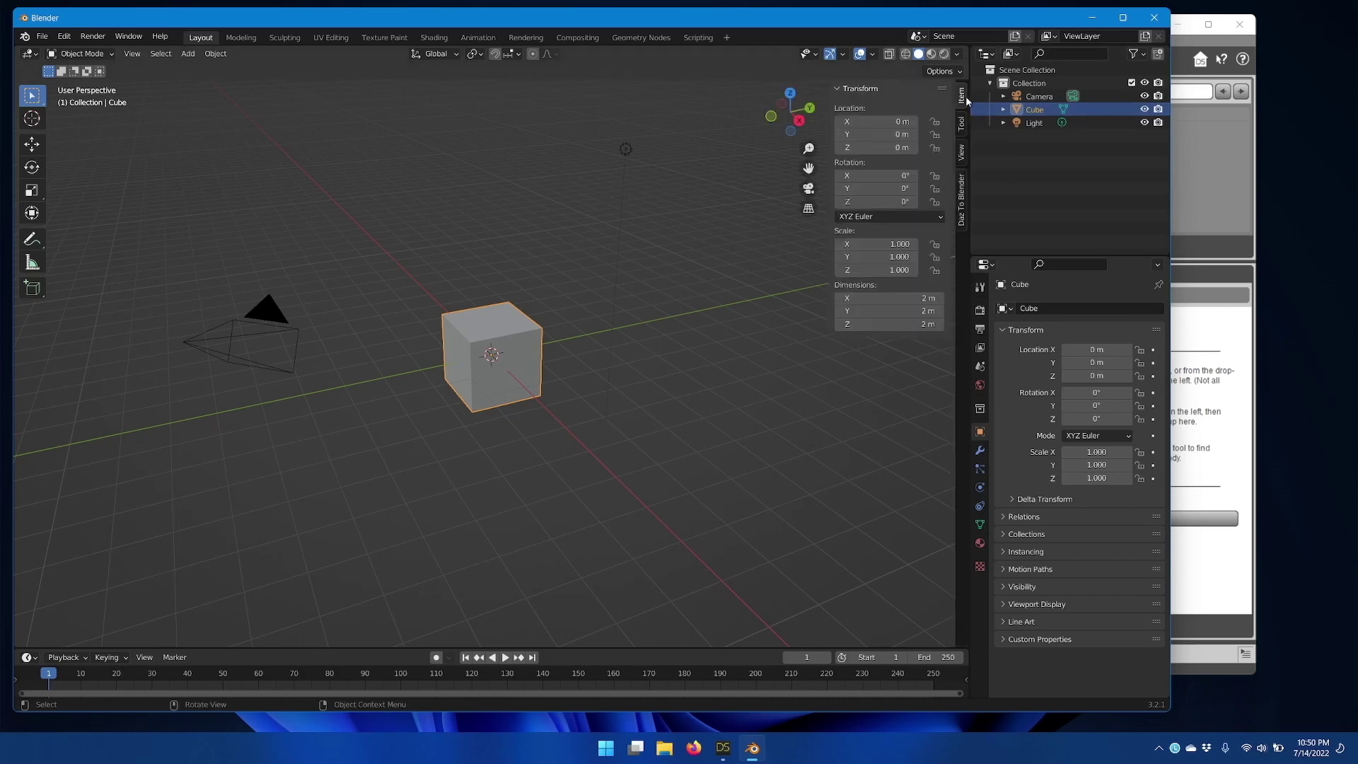
click(962, 198)
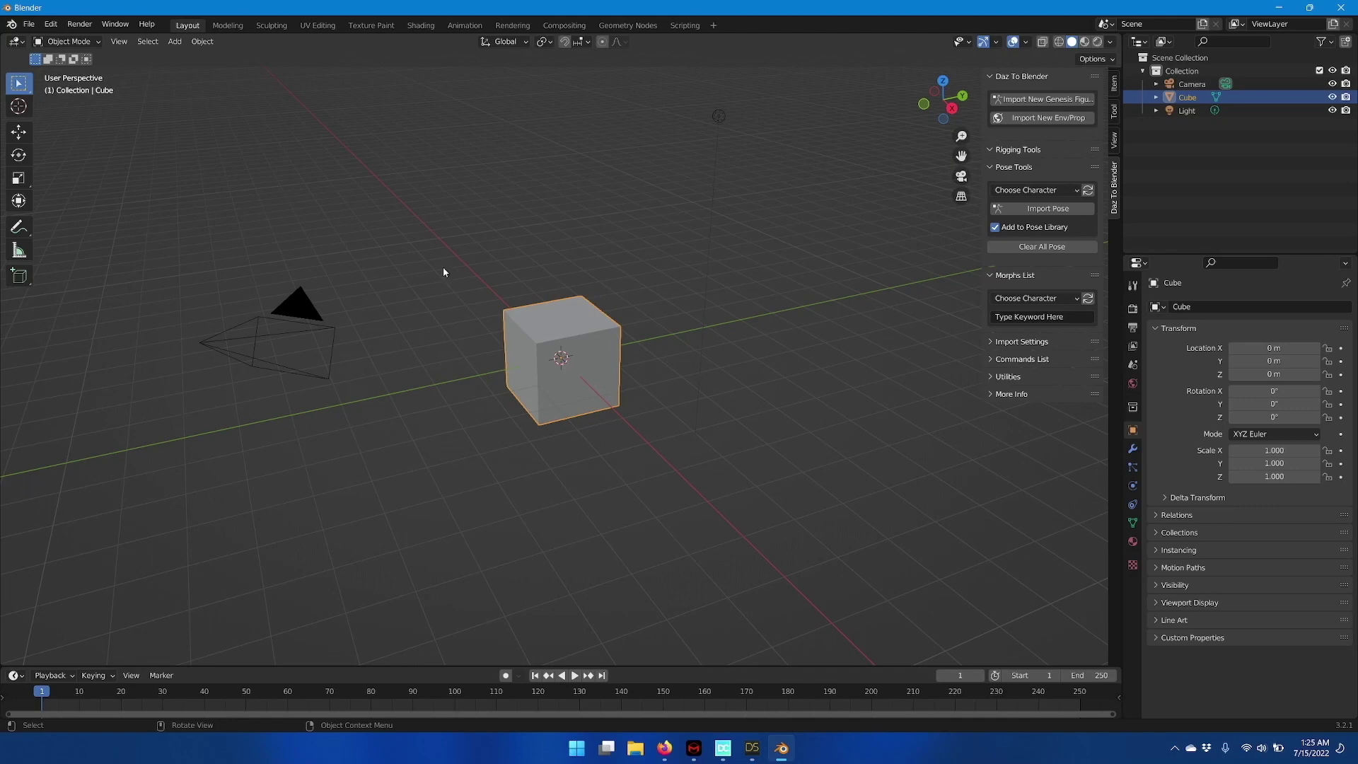
Show the system console and select the add-on version and intermediate export folder path.
click(125, 31)
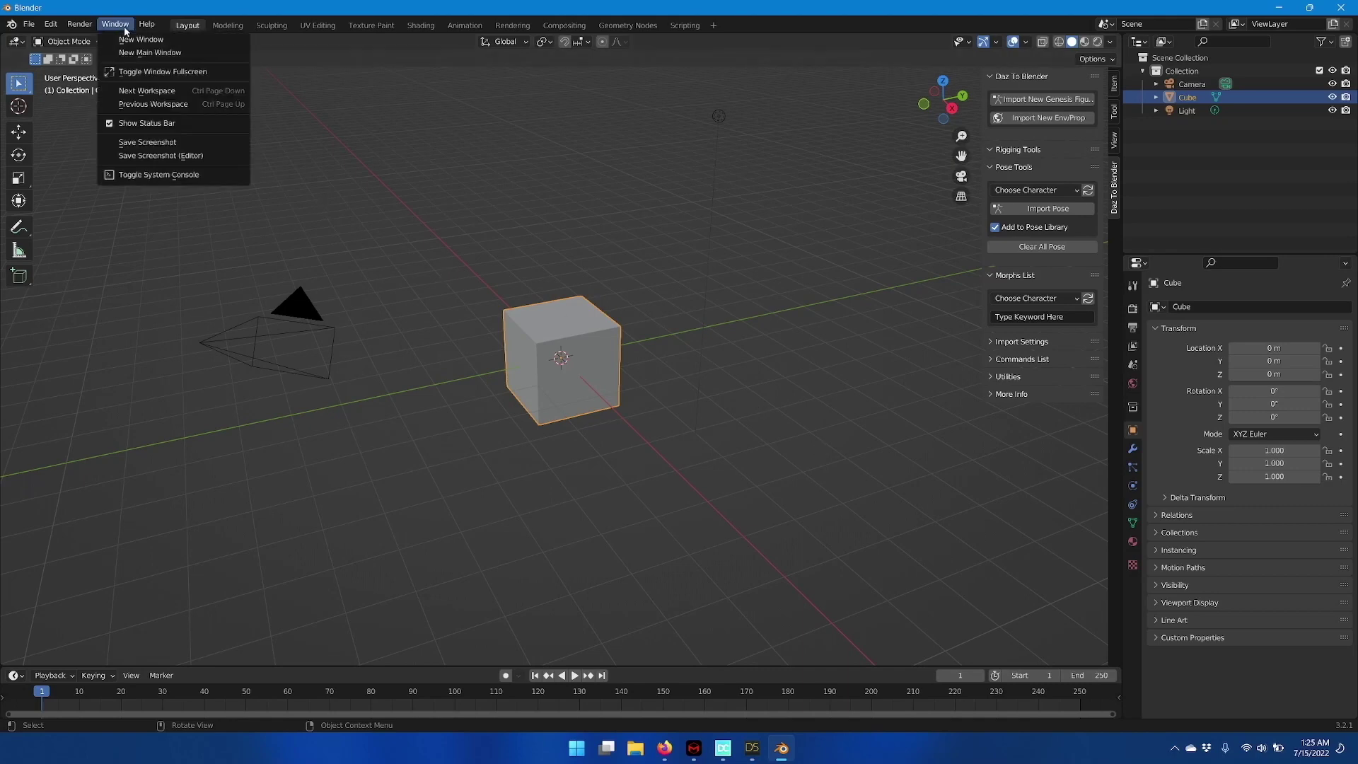
click(219, 181)
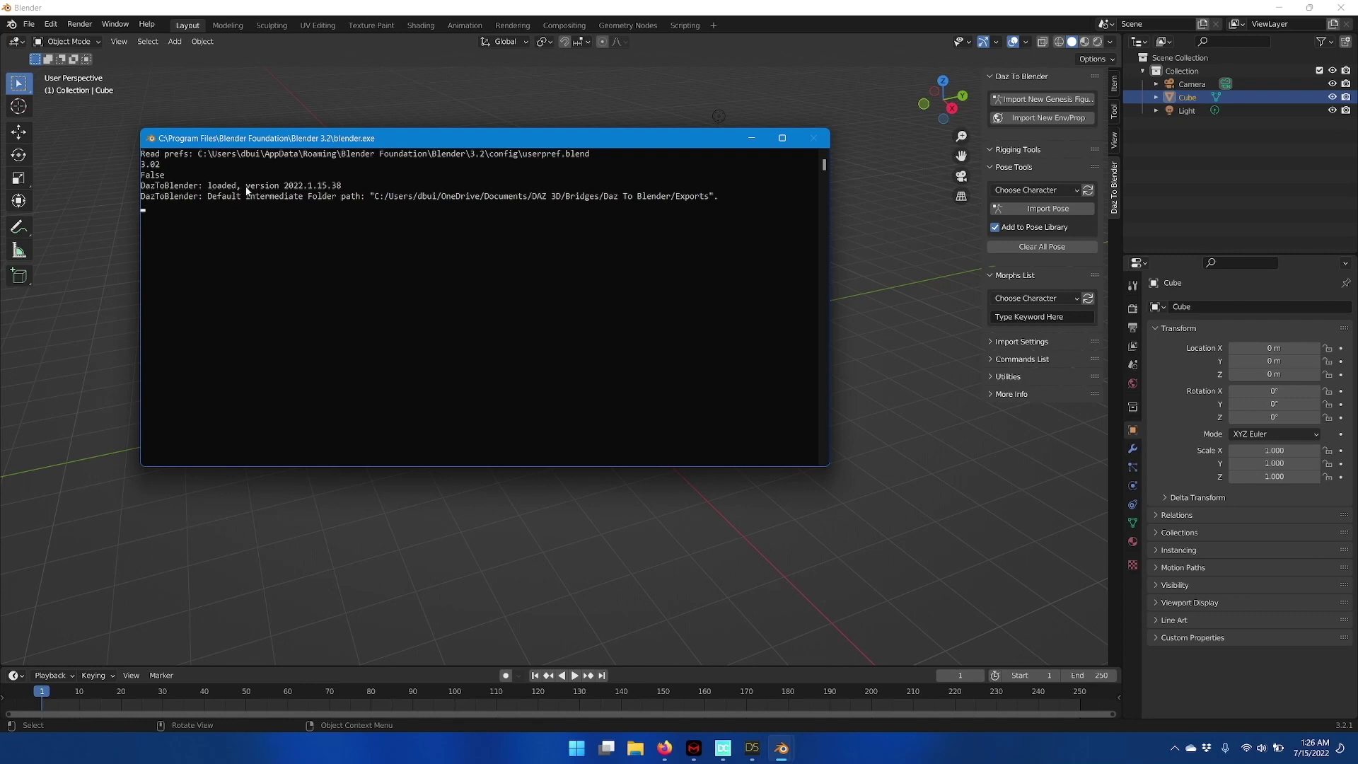
drag(241, 185, 355, 188)
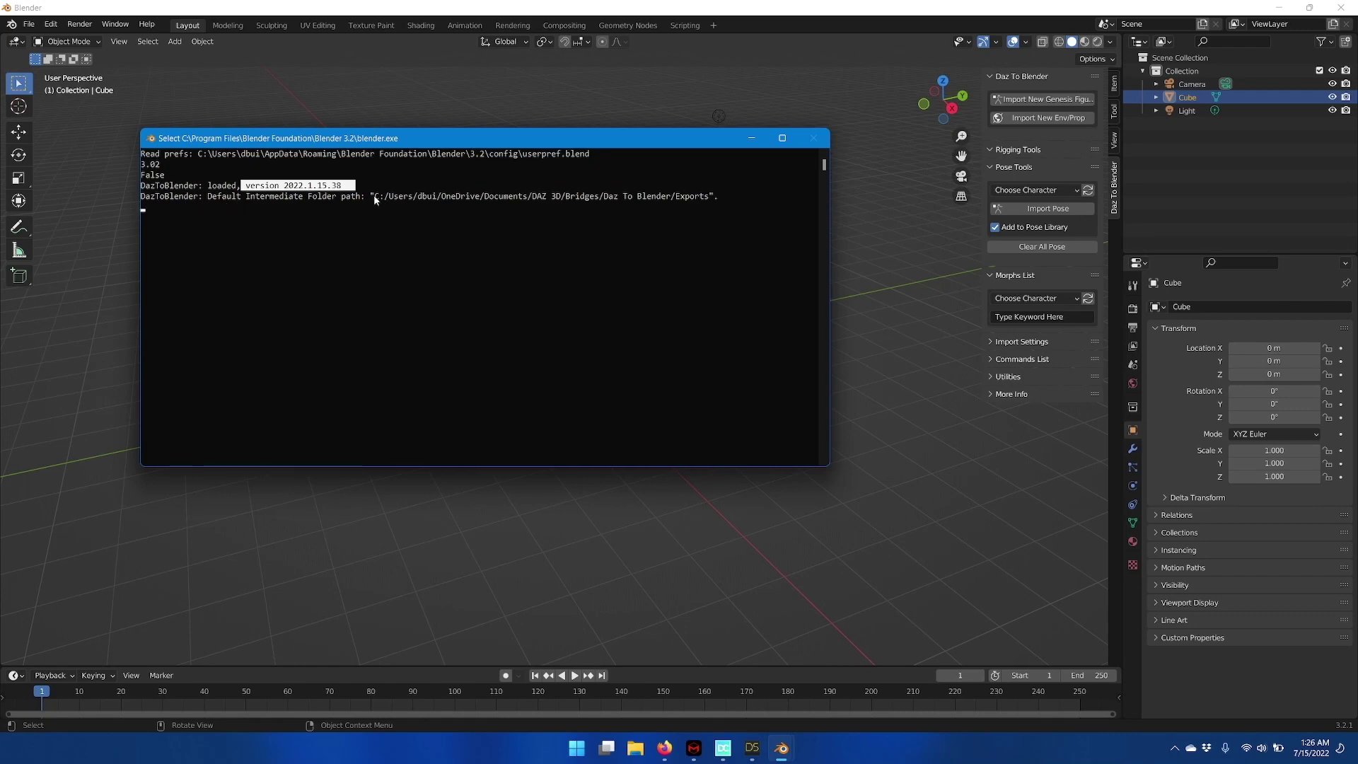
drag(375, 196, 712, 203)
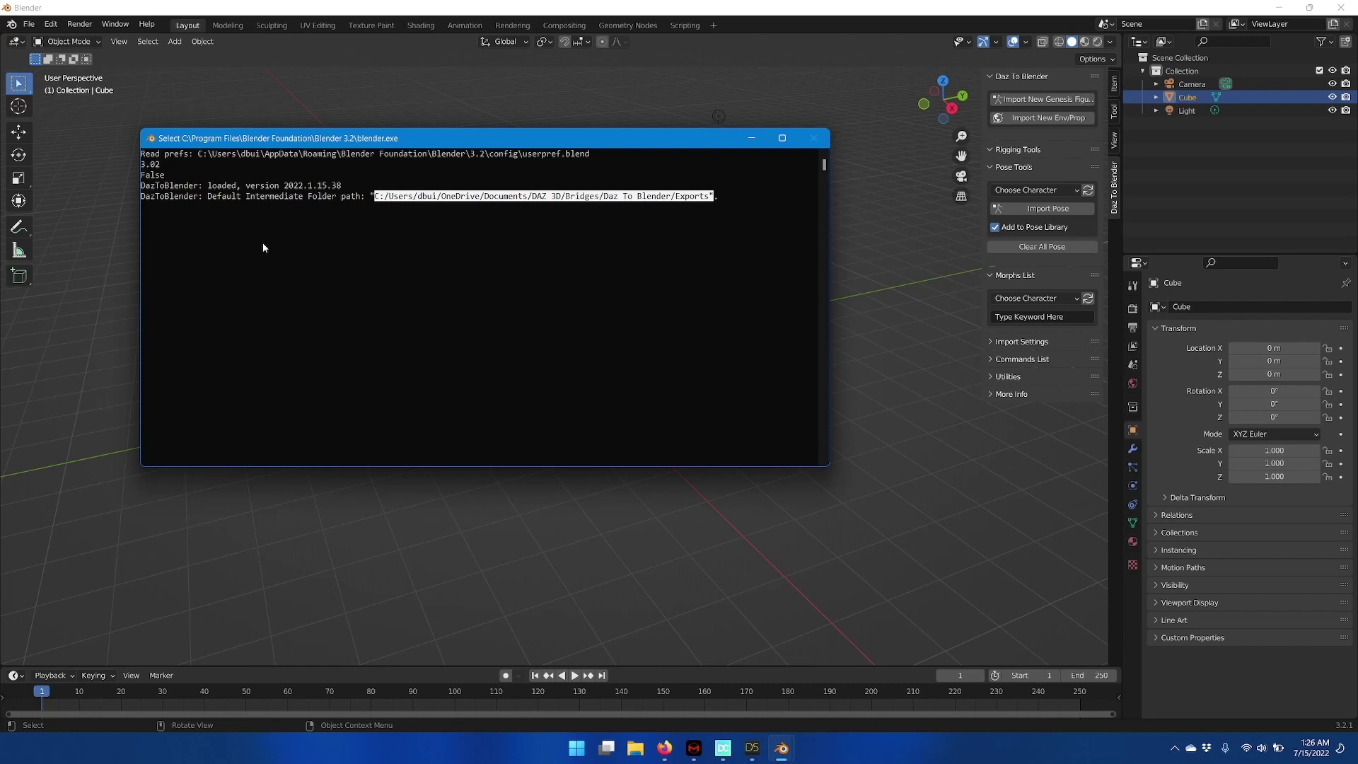
Copy the selected export folder path, then select and copy another block of console text.
key(ctrl+c)
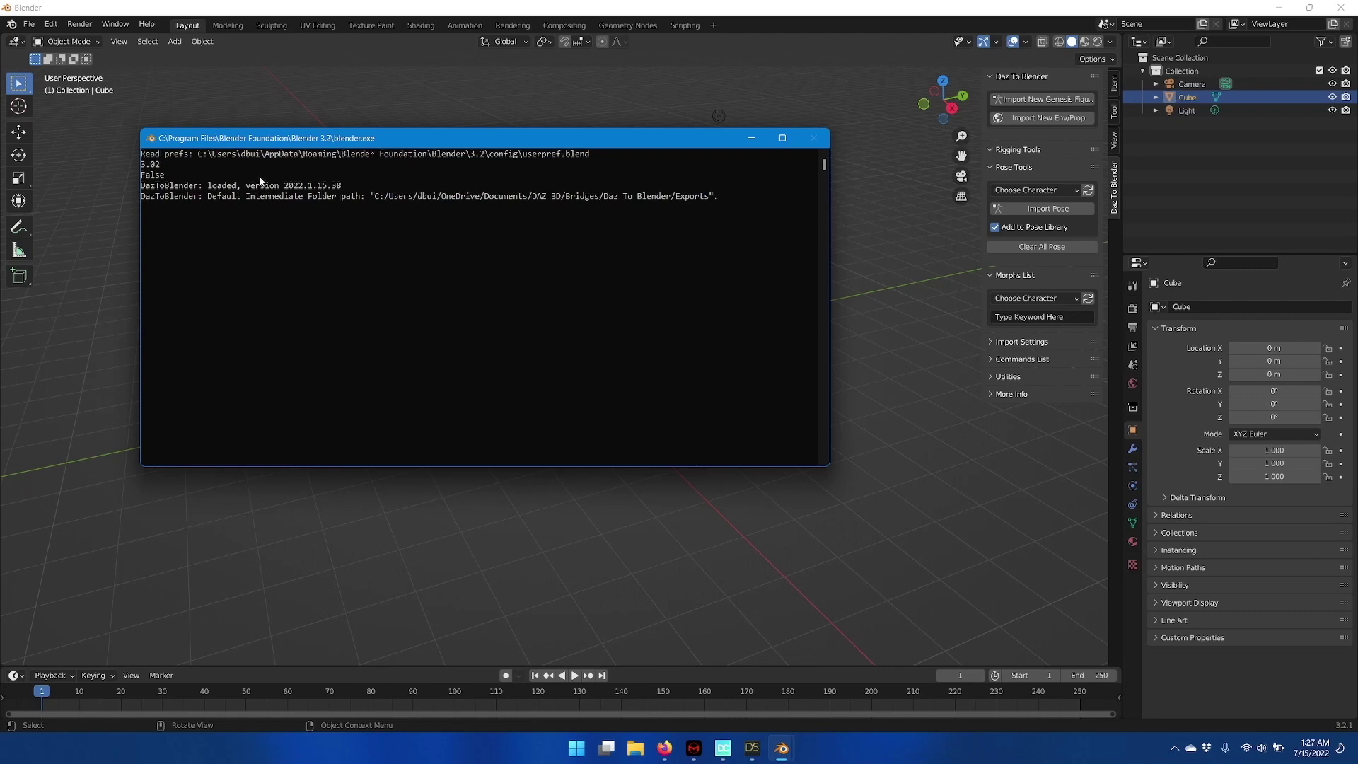
drag(232, 172, 330, 299)
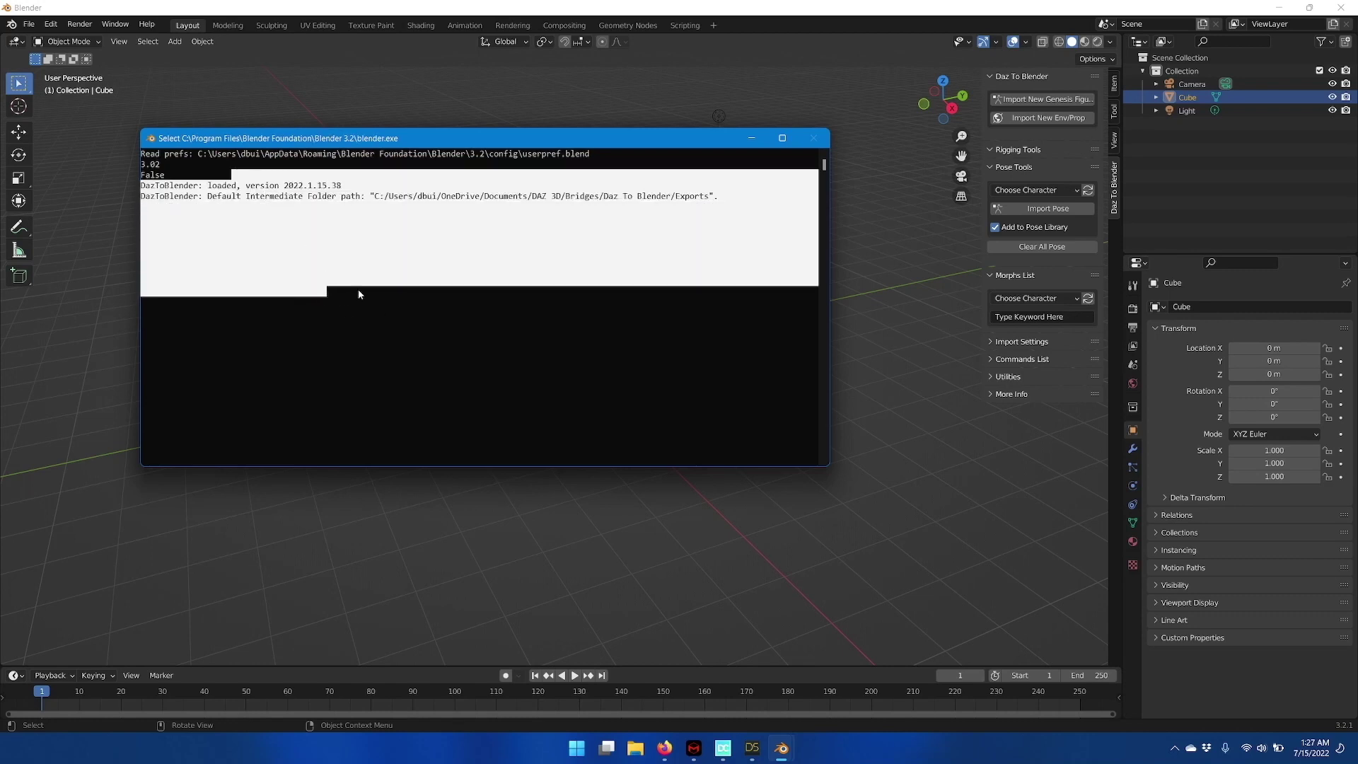
right_click(417, 266)
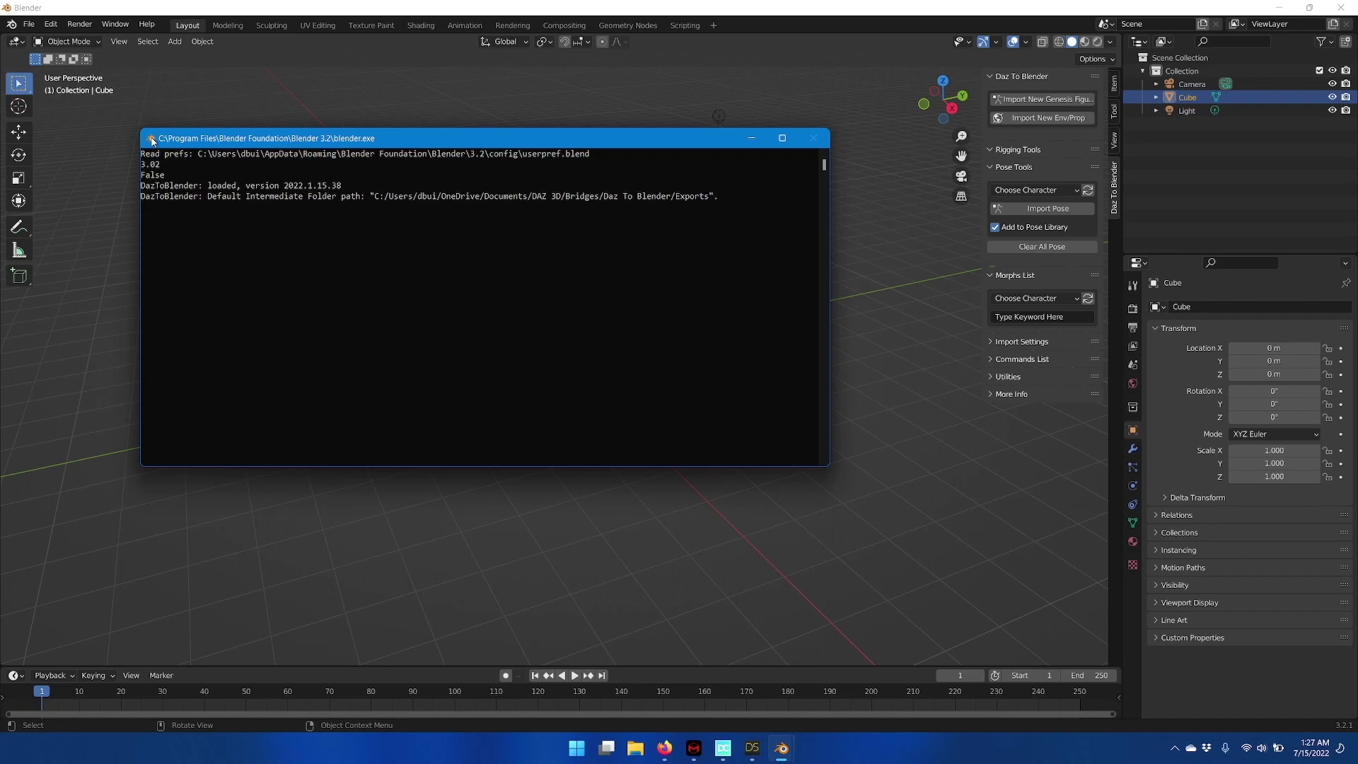
Uncheck QuickEdit Mode in the console window's Properties and confirm with OK.
click(152, 141)
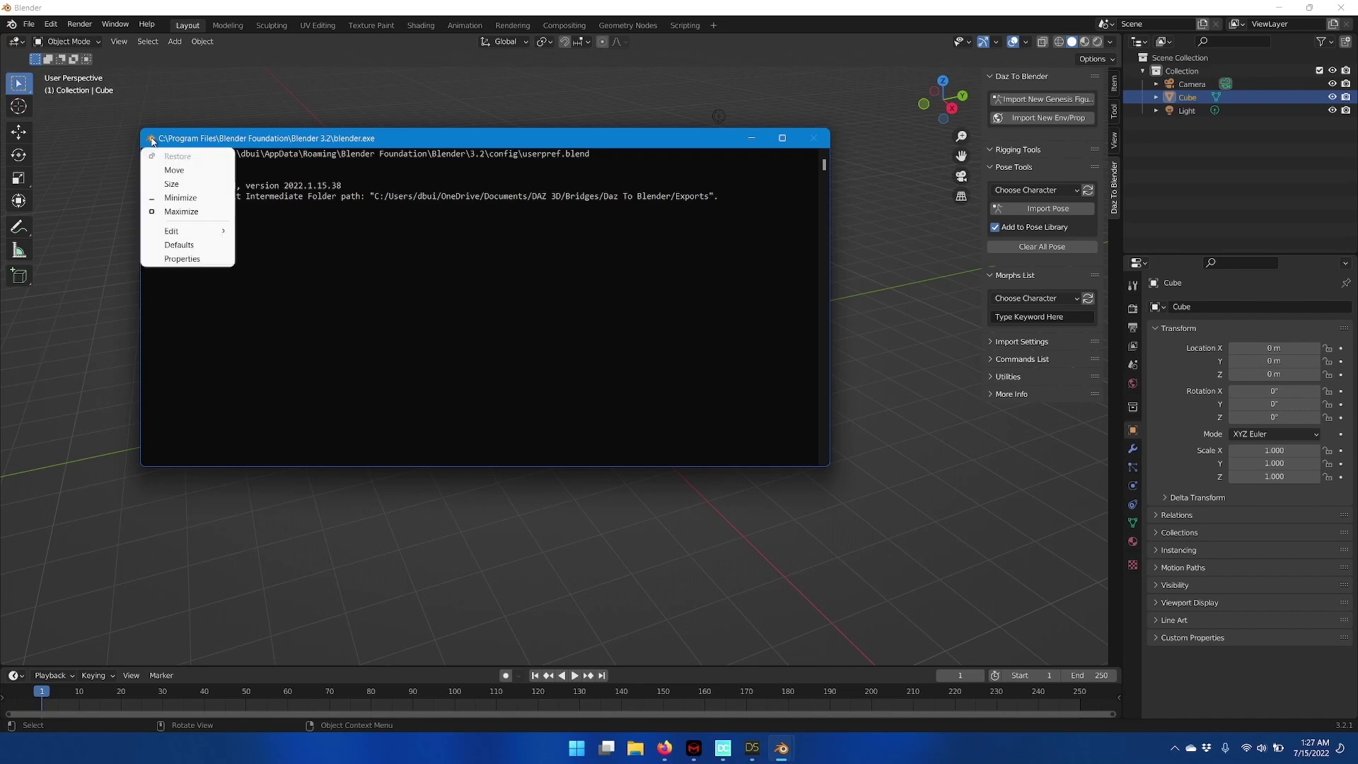
click(200, 259)
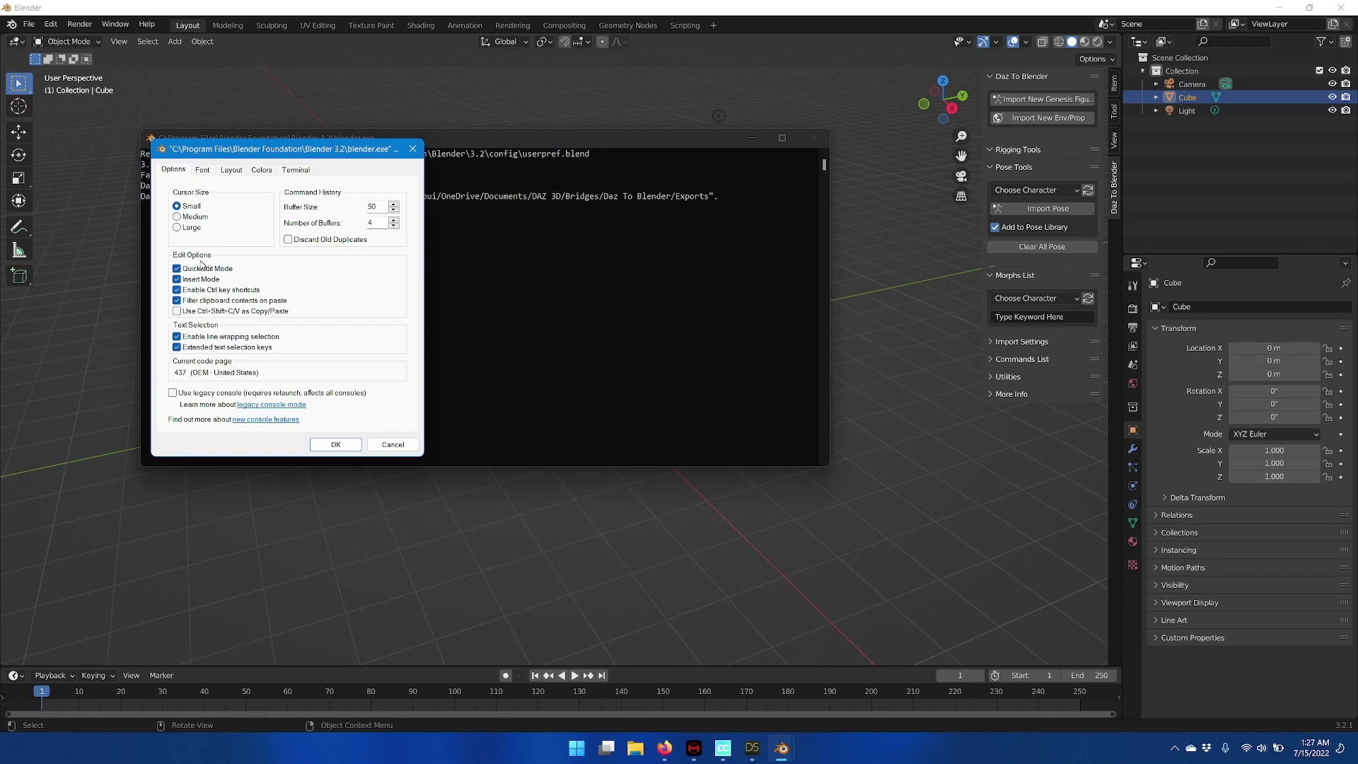
click(177, 268)
click(336, 445)
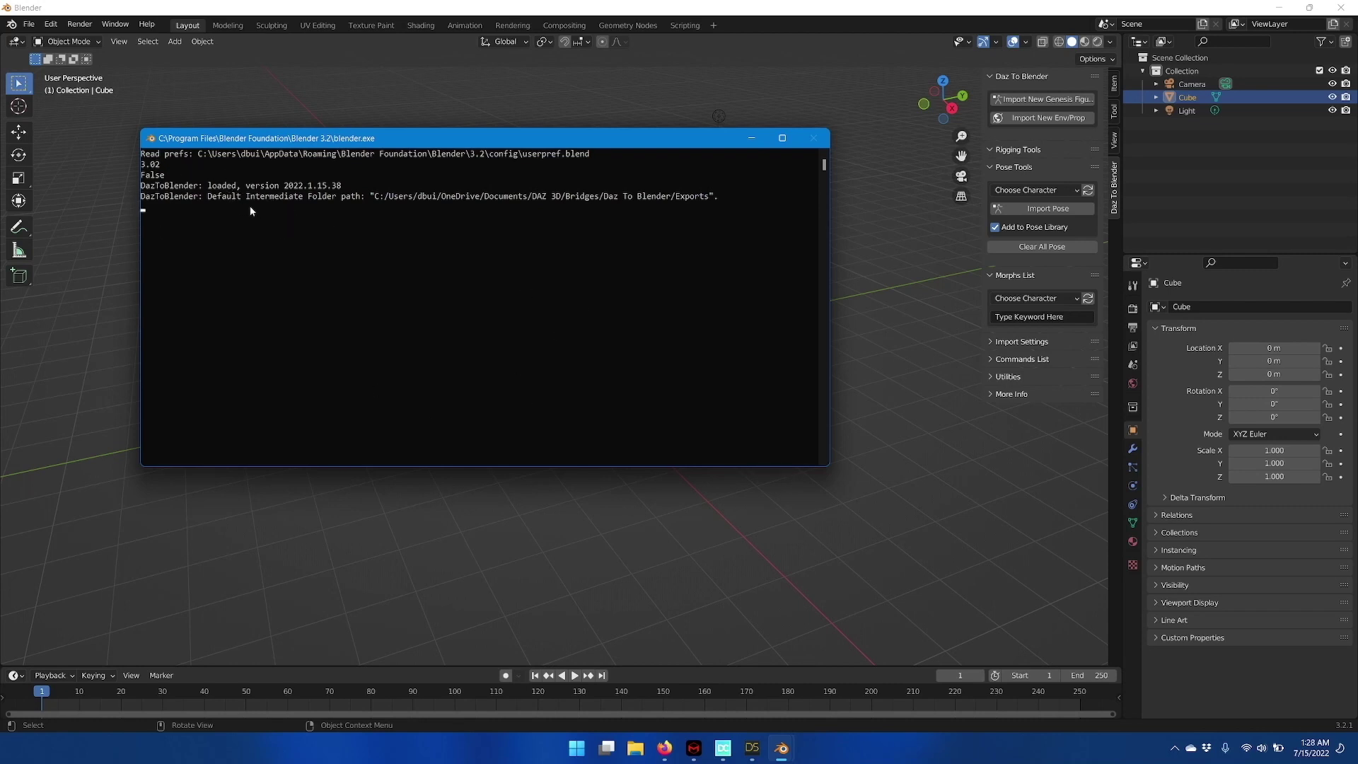
Use Edit > Mark to select a block of console text and copy it.
click(152, 139)
mouse_move(206, 238)
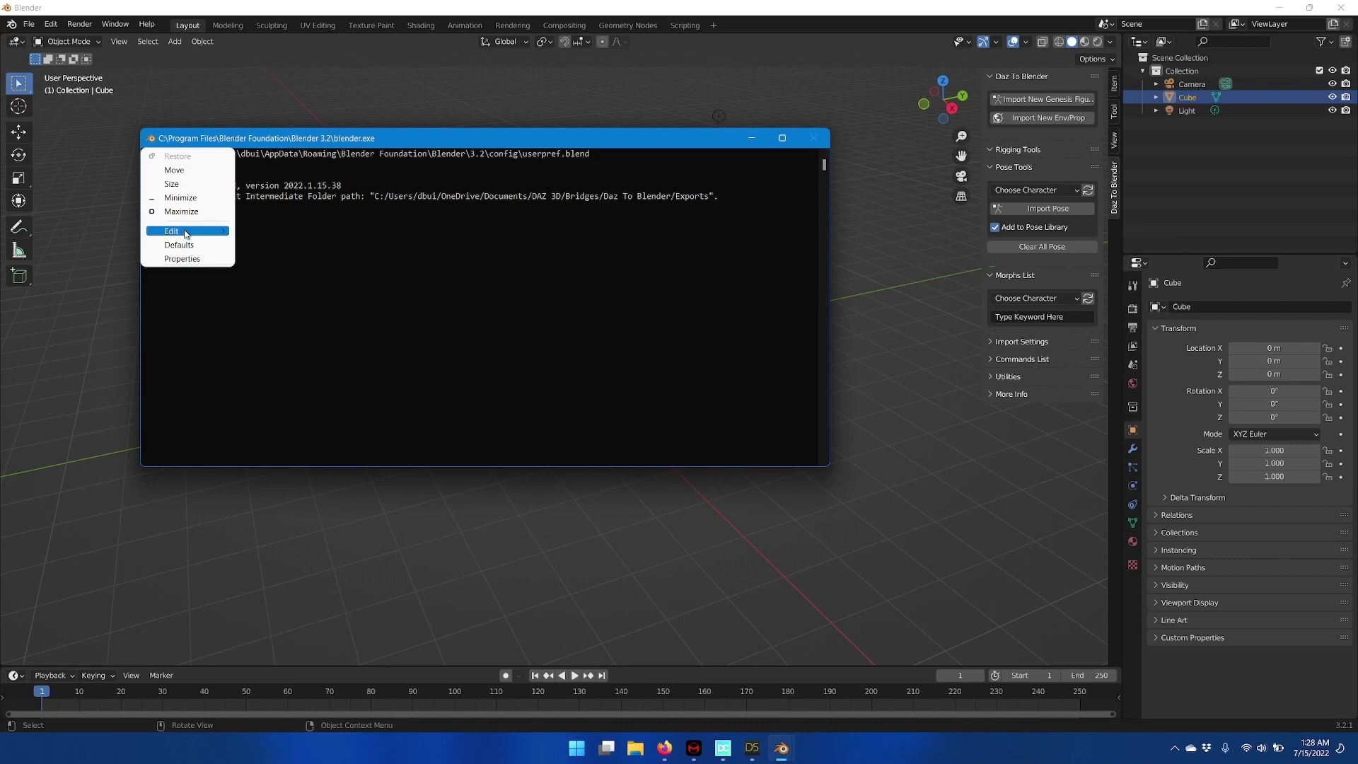
click(292, 233)
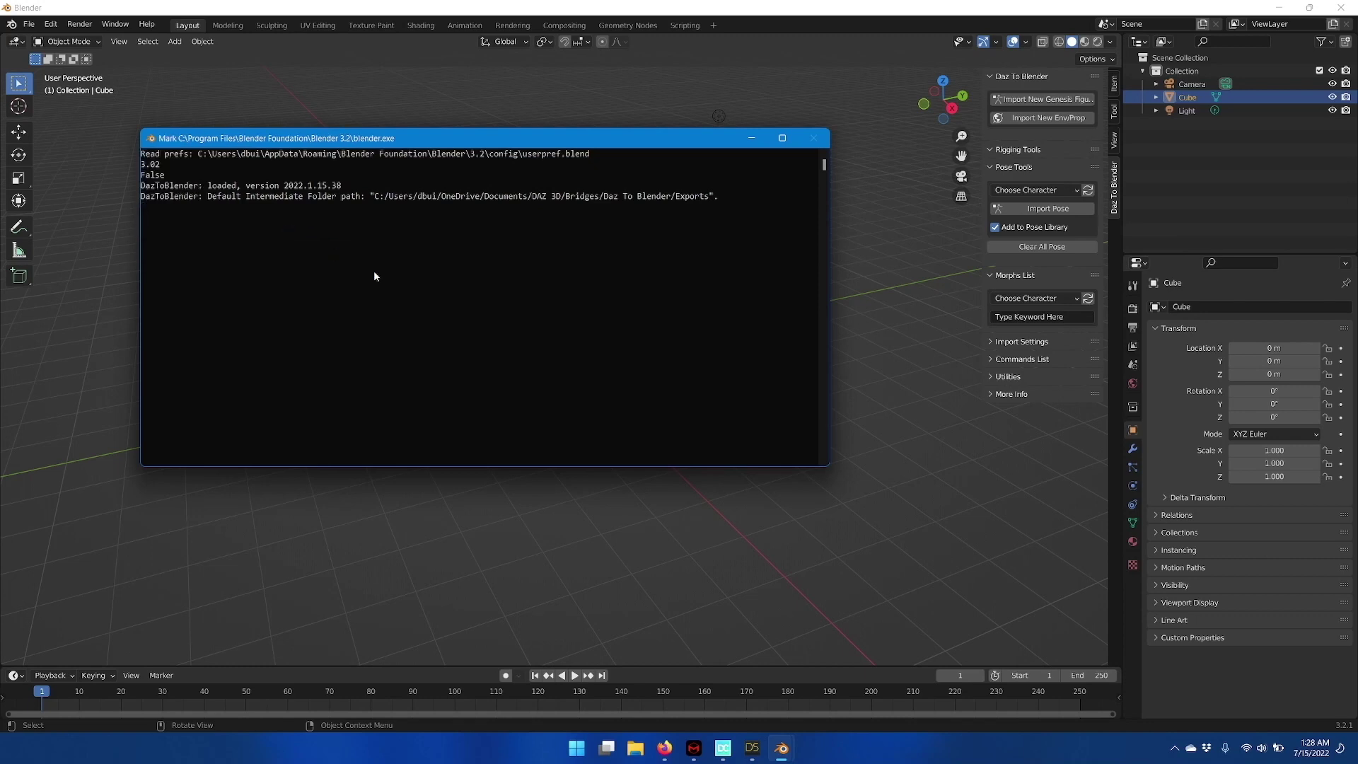
drag(275, 173, 413, 318)
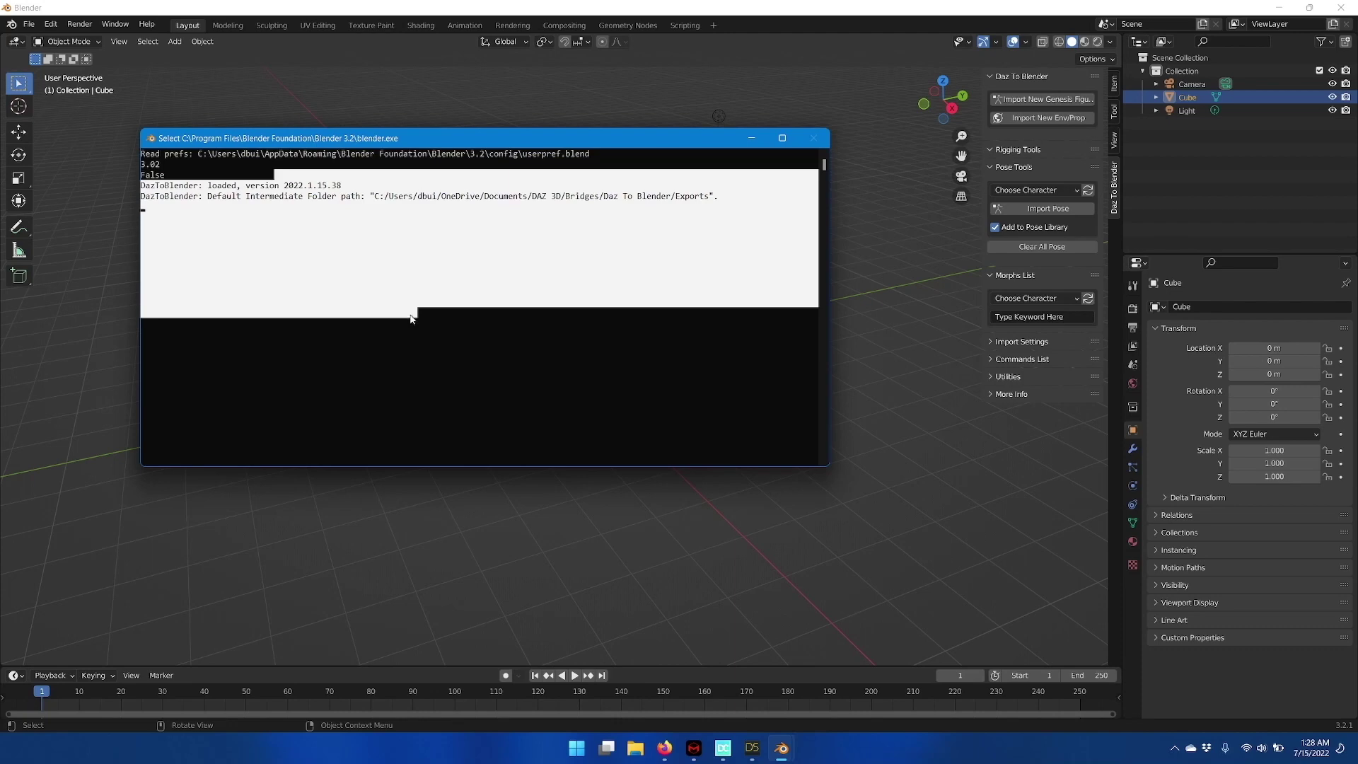
key(Return)
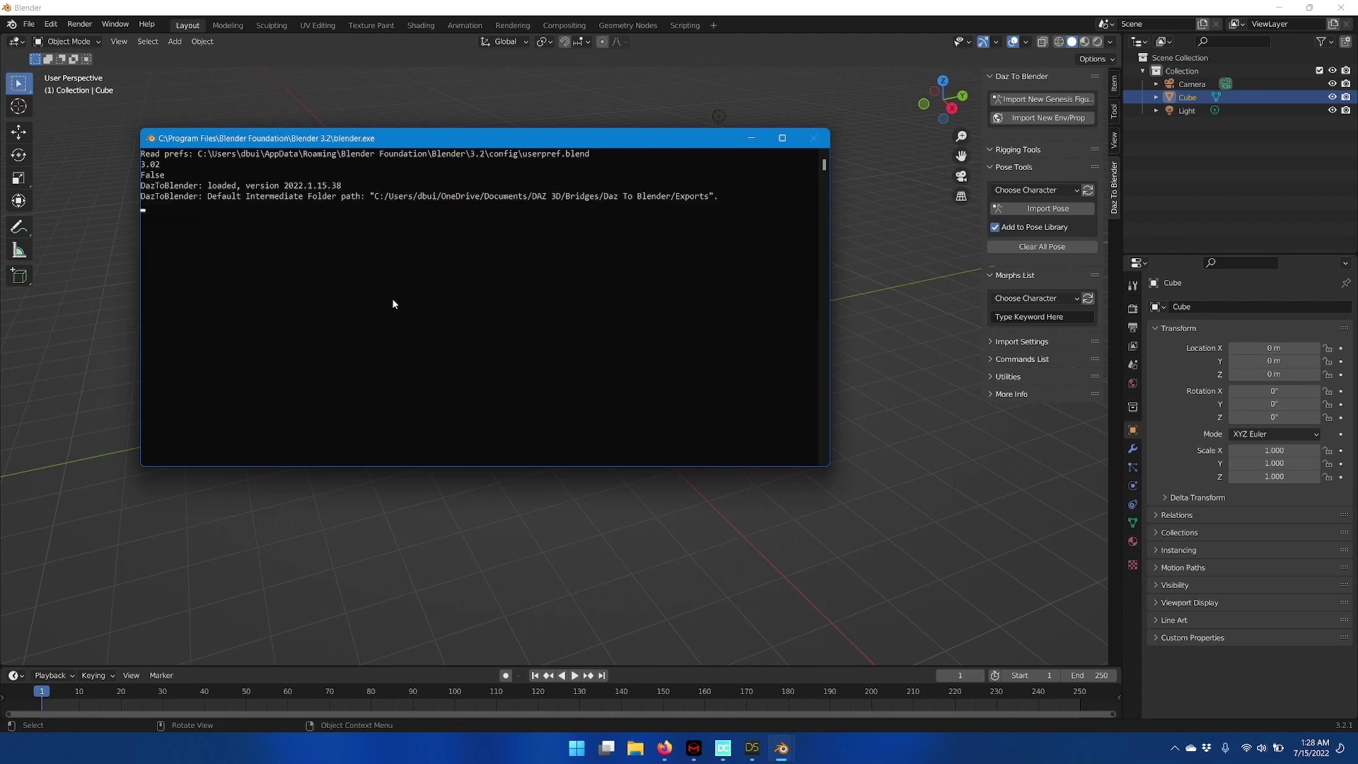